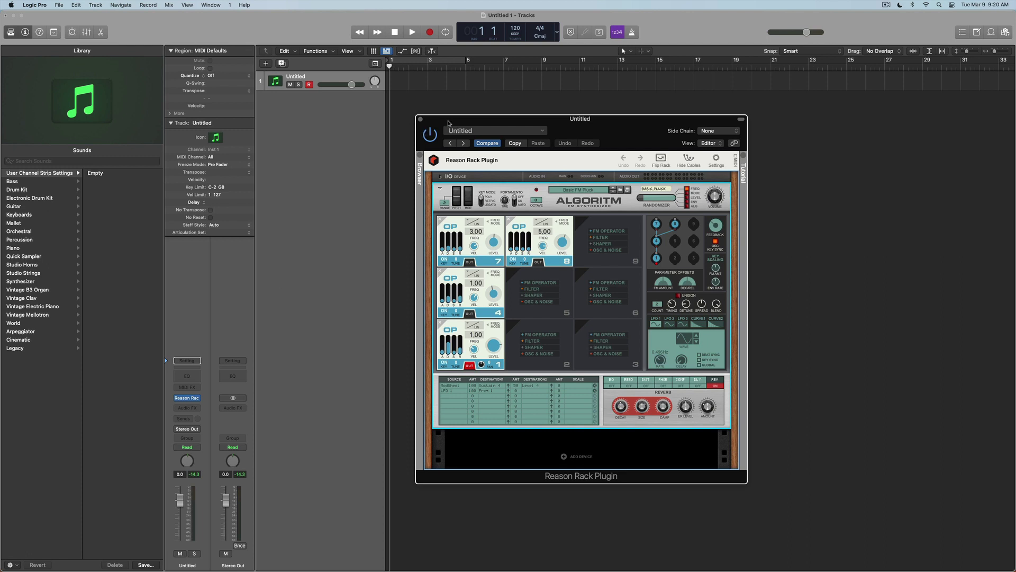
Drag the Reason Rack Algoritm window to the right side of the screen.
{"action": "left_click_drag", "start_coordinate": [465, 121], "coordinate": [607, 131]}
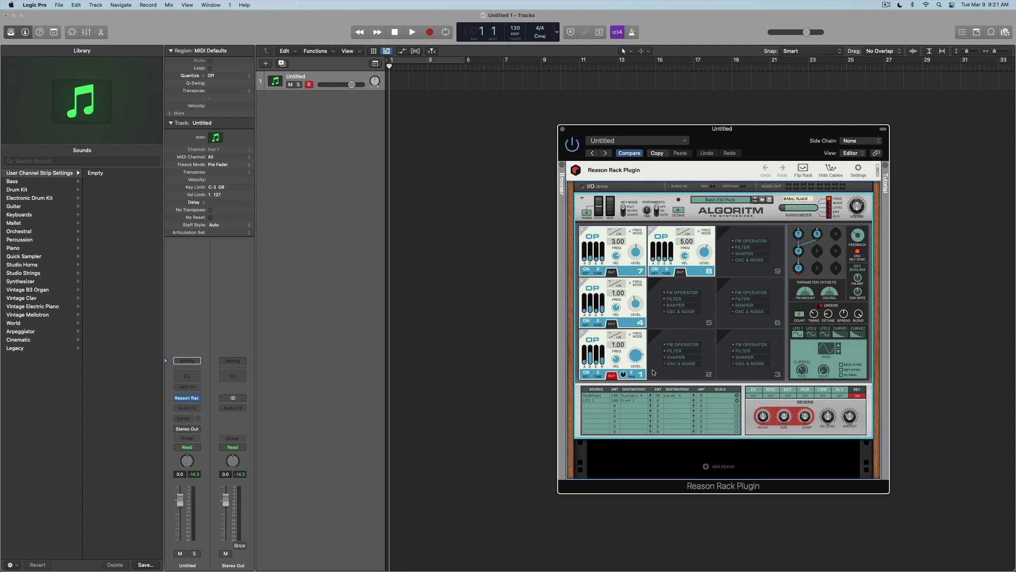
Route Algoritm's LFO 1 destination to Freq 1, then set it back to Off.
{"action": "left_click", "coordinate": [648, 403]}
{"action": "mouse_move", "coordinate": [641, 461]}
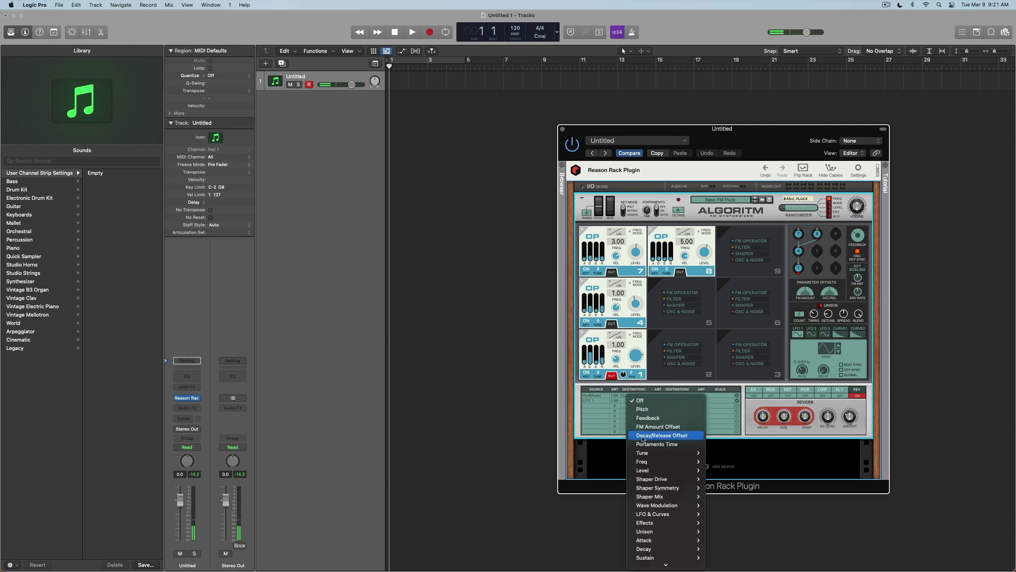
{"action": "left_click", "coordinate": [721, 465]}
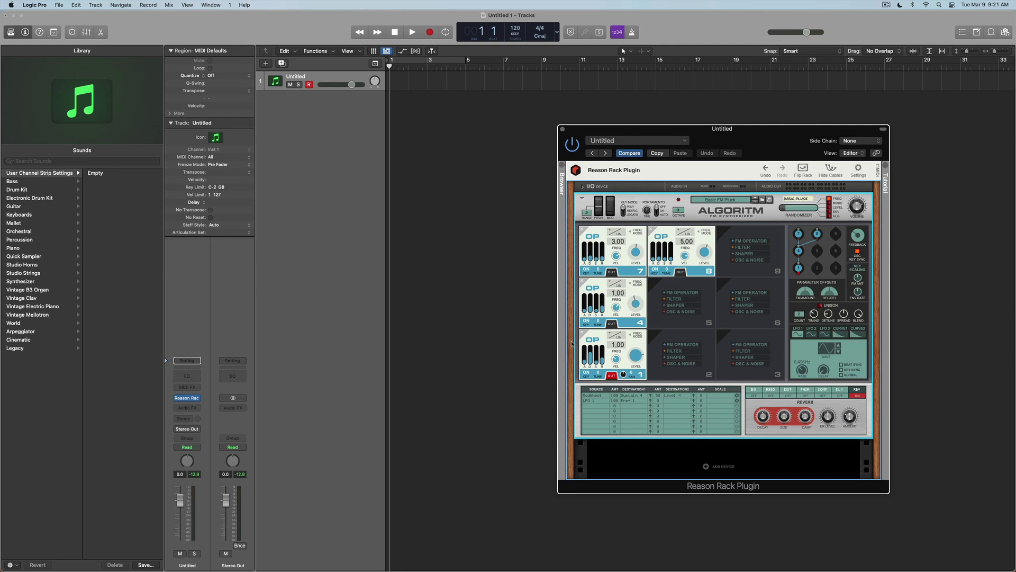
{"action": "left_click", "coordinate": [642, 403]}
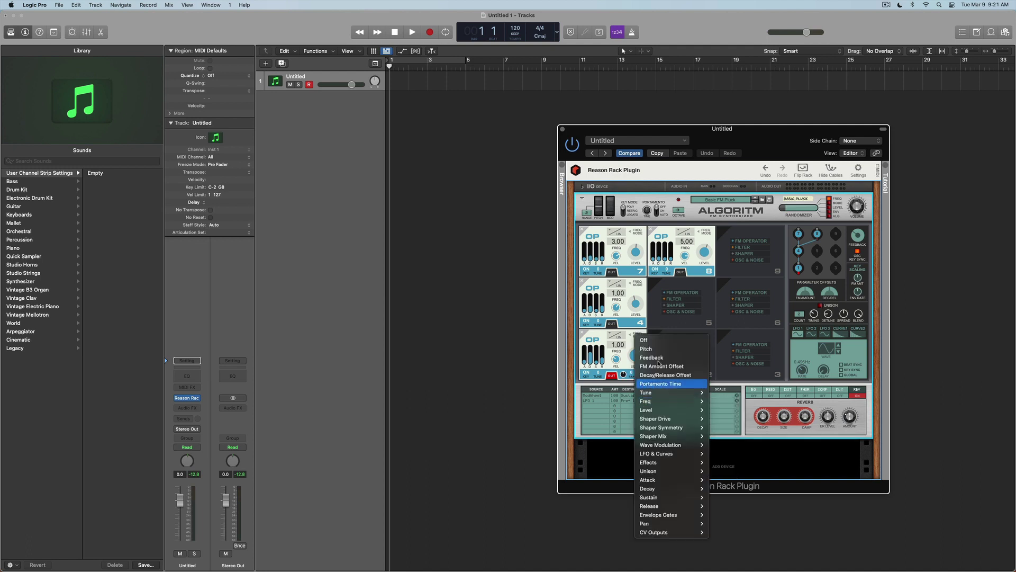
{"action": "left_click", "coordinate": [671, 341]}
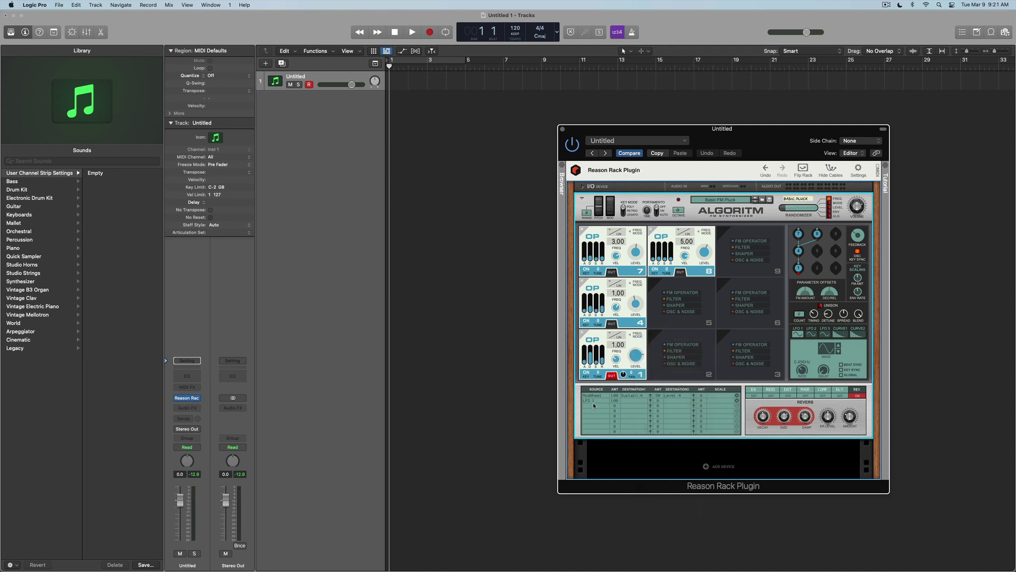
Insert a Modulator MIDI effect and place its window beside the Reason Rack window.
{"action": "left_click", "coordinate": [195, 385]}
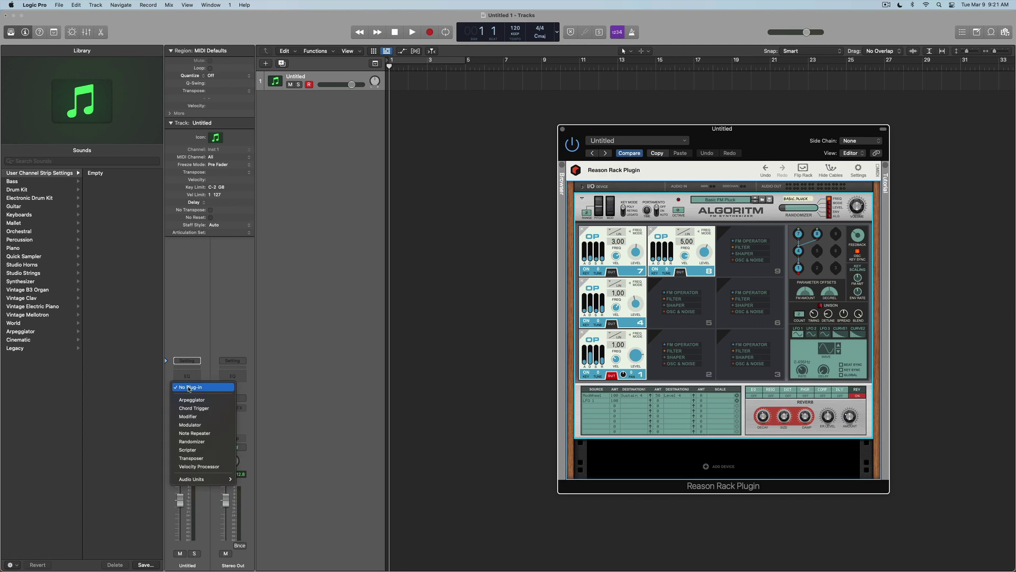
{"action": "left_click", "coordinate": [214, 425]}
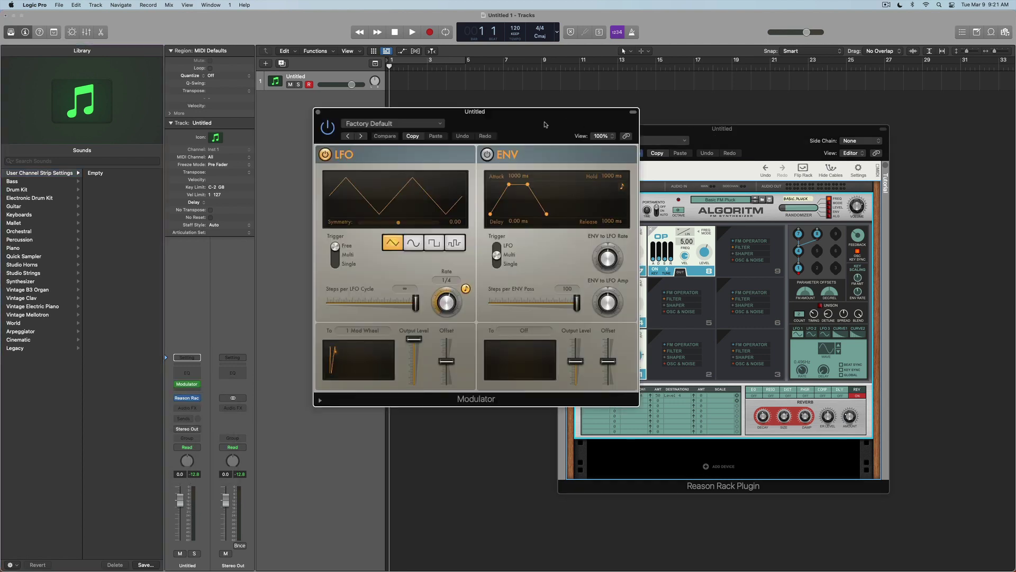
{"action": "left_click_drag", "start_coordinate": [433, 143], "coordinate": [398, 141]}
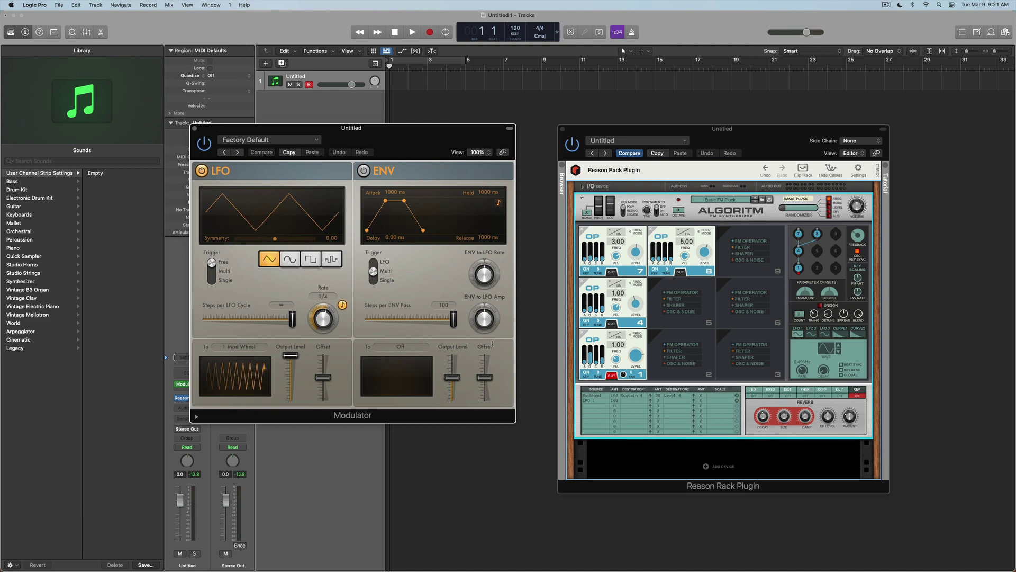
{"action": "left_click", "coordinate": [841, 333]}
{"action": "left_click", "coordinate": [803, 335]}
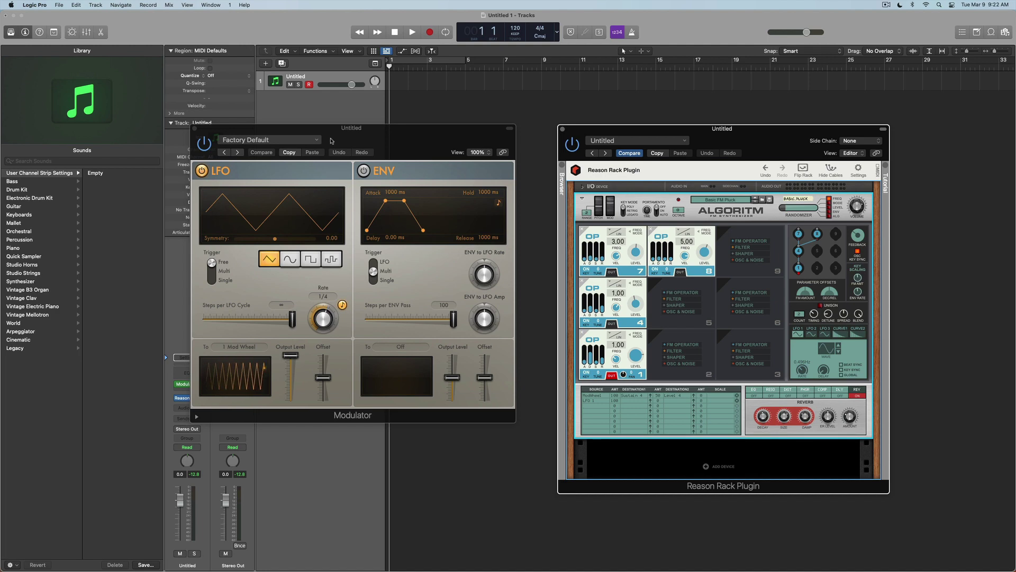
{"action": "left_click_drag", "start_coordinate": [381, 144], "coordinate": [425, 127]}
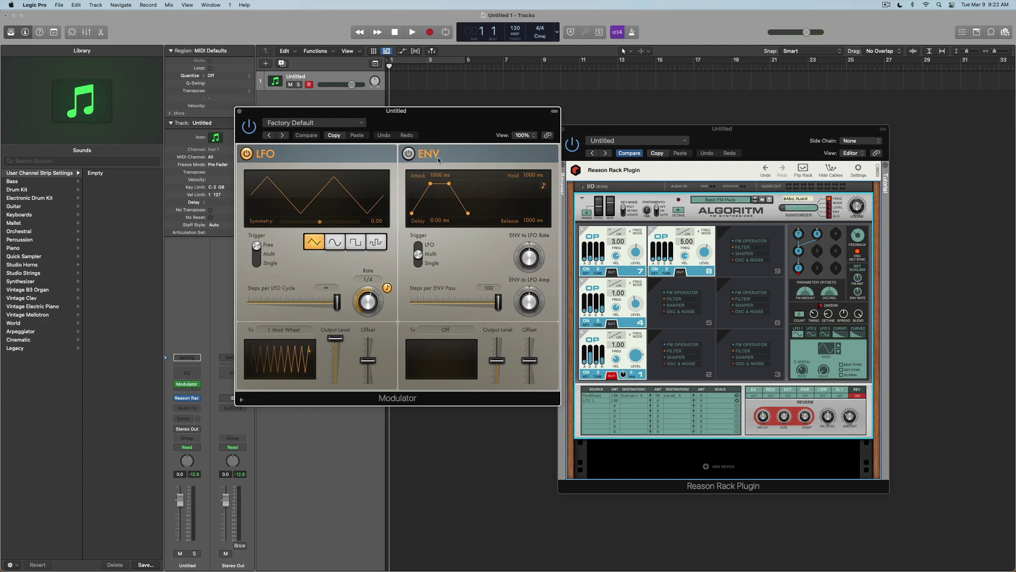
{"action": "left_click_drag", "start_coordinate": [451, 131], "coordinate": [424, 144]}
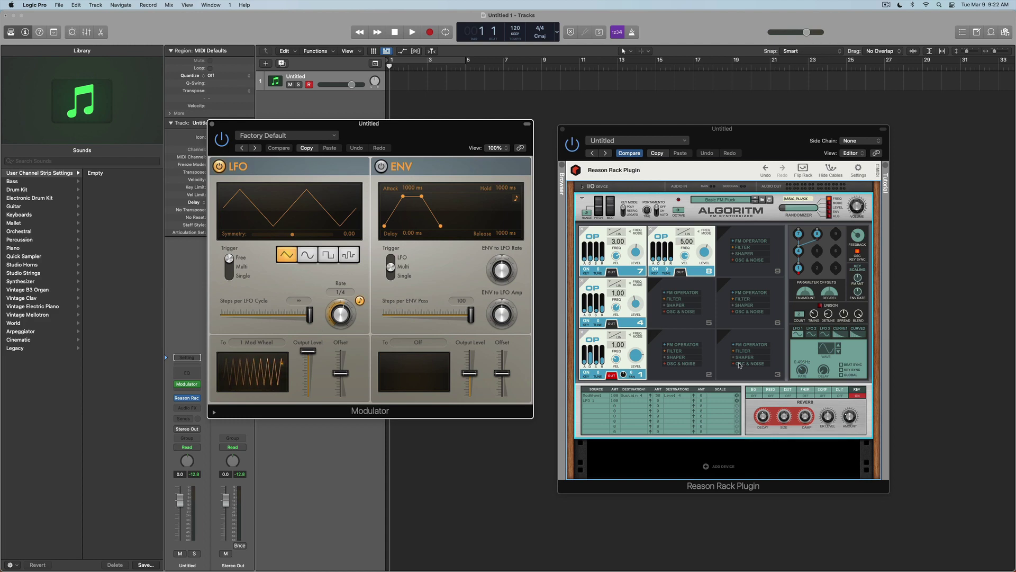
Unsync the Modulator LFO, set its rate to about 0.48 Hz and Output Level to 100%.
{"action": "left_click", "coordinate": [360, 300]}
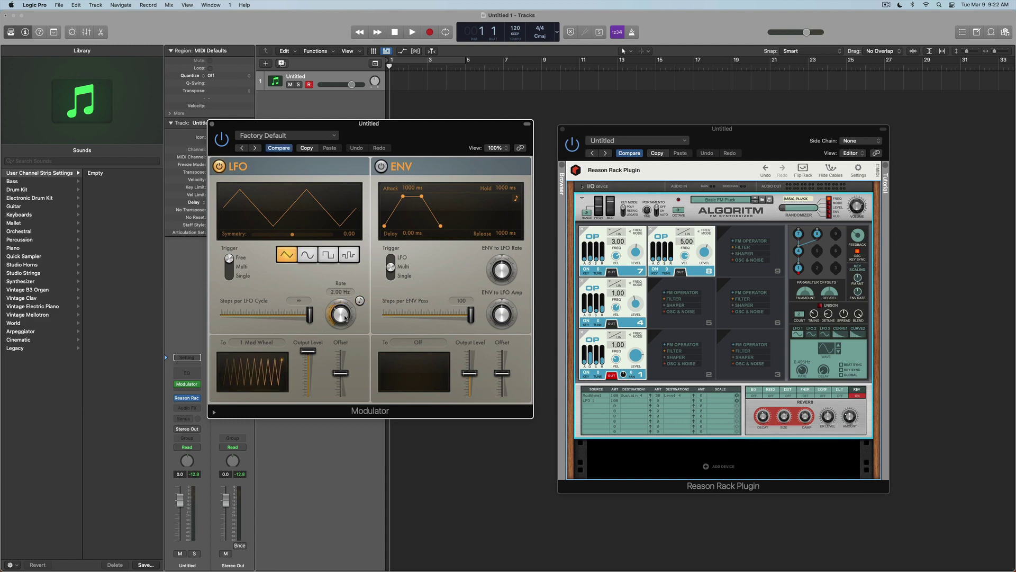
{"action": "left_click_drag", "start_coordinate": [341, 314], "coordinate": [341, 319]}
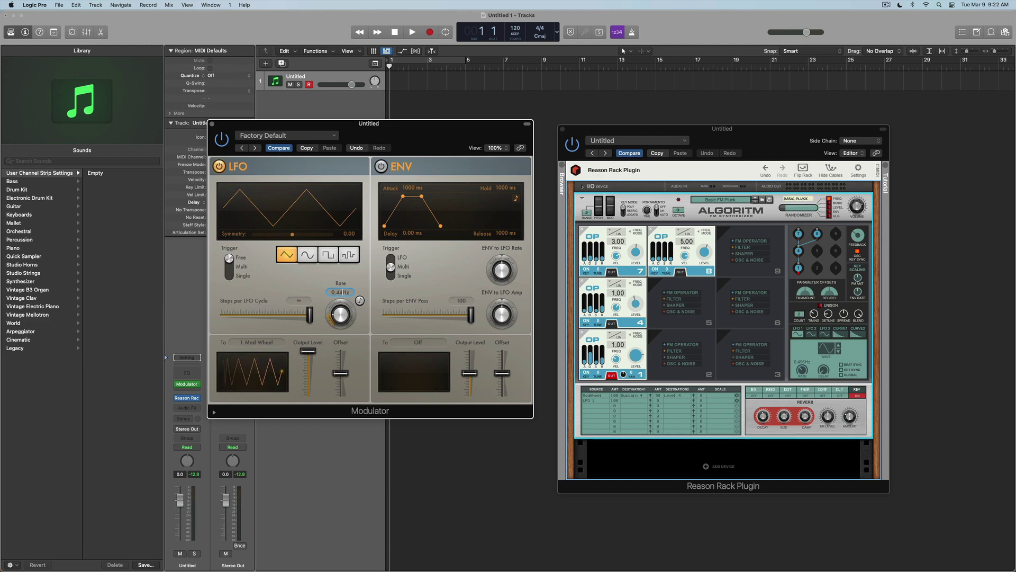
{"action": "key", "text": "BackSpace"}
{"action": "type", "text": "96"}
{"action": "key", "text": "Return"}
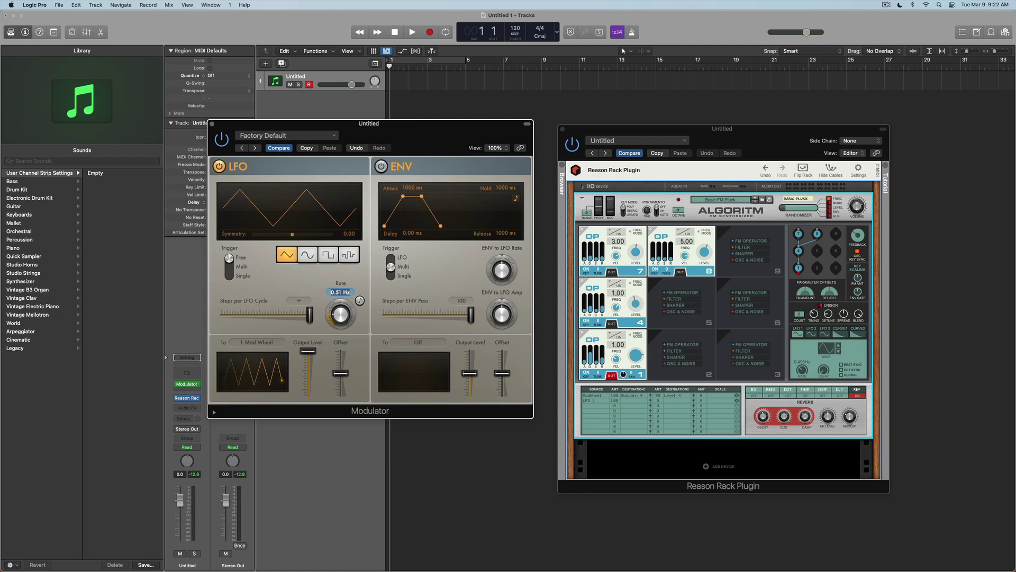
{"action": "left_click", "coordinate": [314, 343]}
{"action": "left_click_drag", "start_coordinate": [340, 314], "coordinate": [340, 315]}
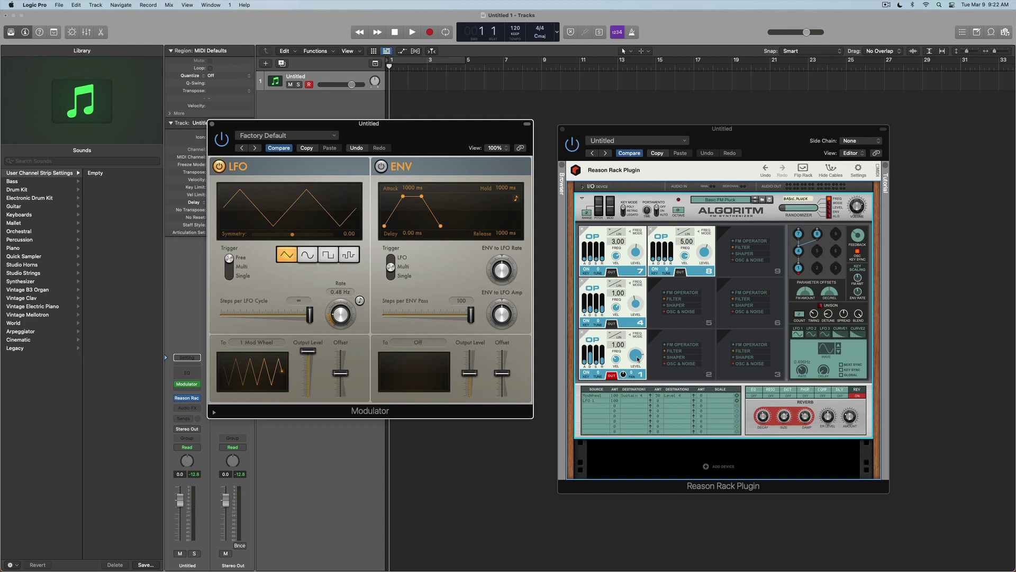
Use Learn Plug-in Parameter to target the Modulator LFO at Algoritm operator 1's FREQ.
{"action": "left_click", "coordinate": [261, 344]}
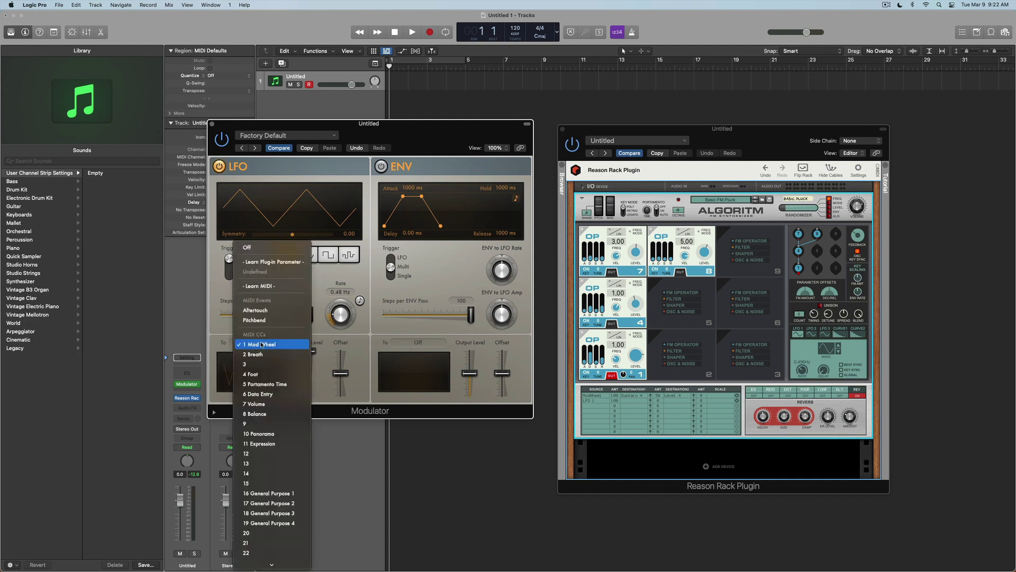
{"action": "left_click", "coordinate": [287, 263]}
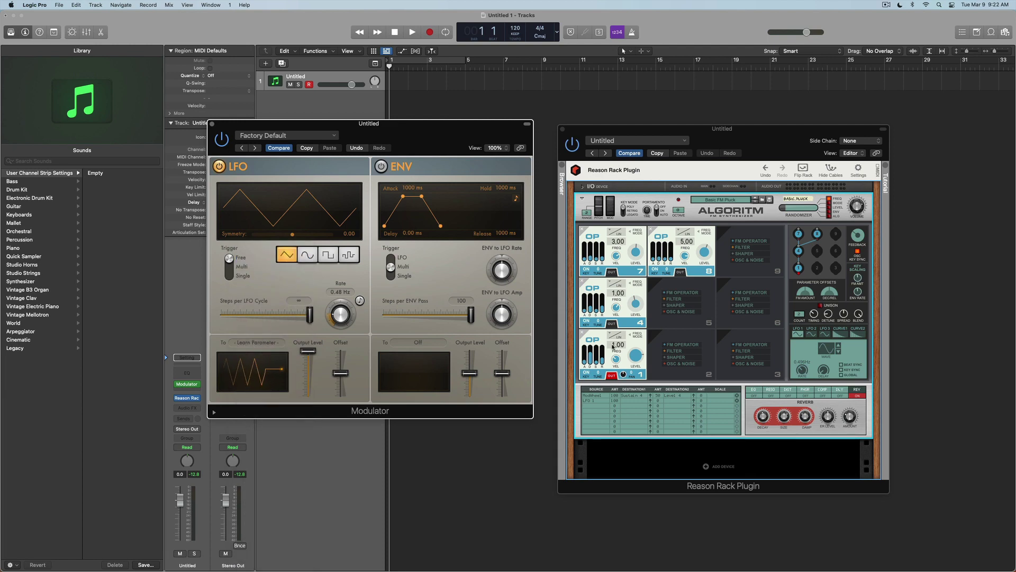
{"action": "left_click_drag", "start_coordinate": [616, 345], "coordinate": [615, 345]}
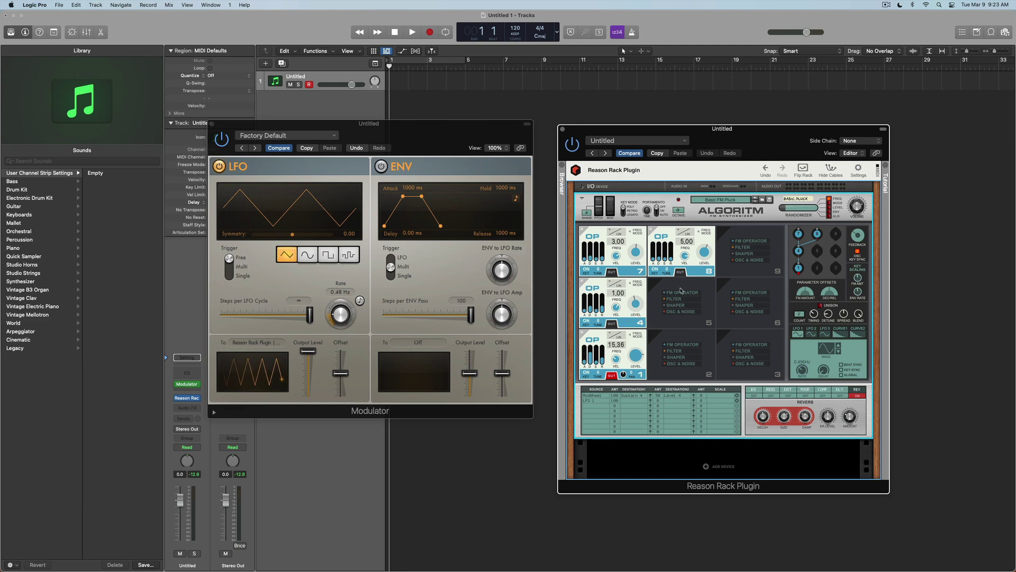
Add FM operator 5 to Algoritm, raise its FREQ, and relearn the LFO target to it.
{"action": "left_click", "coordinate": [679, 291]}
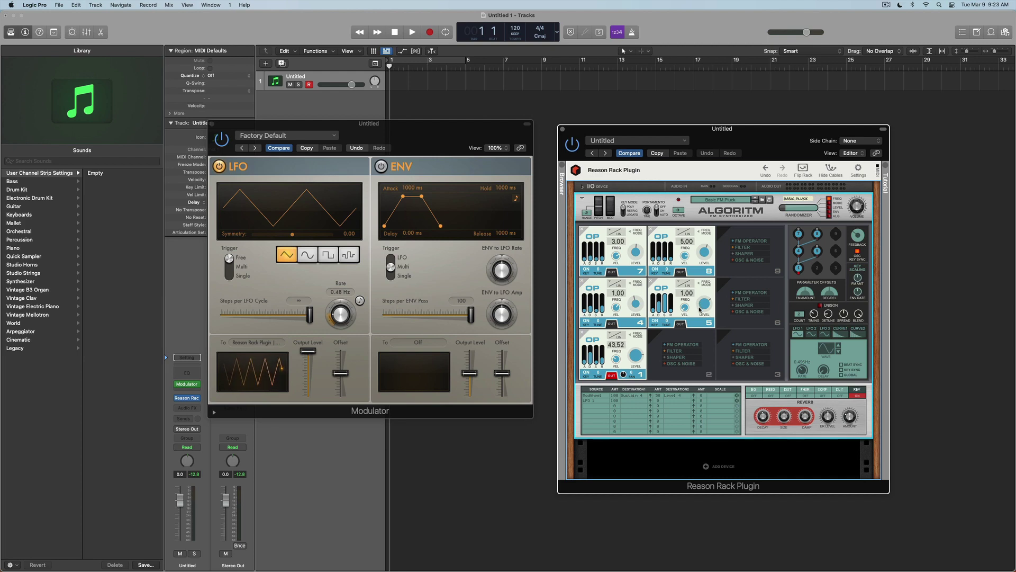
{"action": "left_click_drag", "start_coordinate": [684, 294], "coordinate": [681, 275]}
{"action": "left_click", "coordinate": [256, 343]}
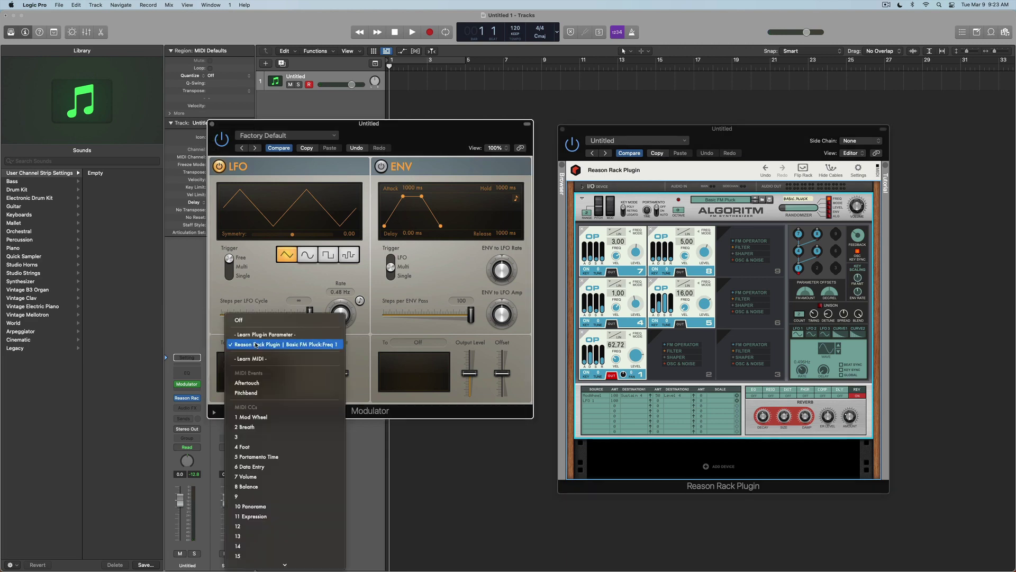
{"action": "left_click", "coordinate": [264, 334]}
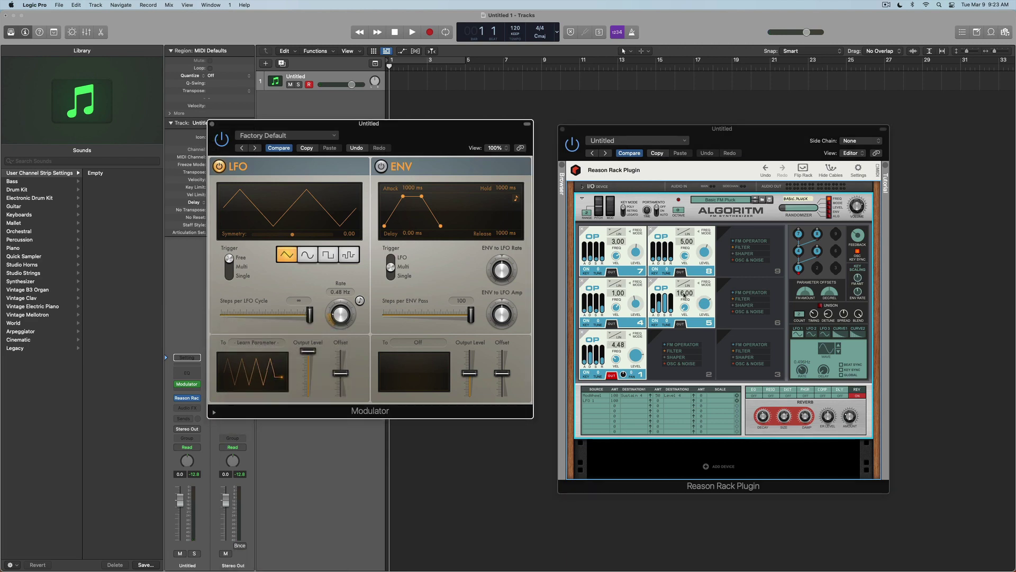
{"action": "left_click", "coordinate": [684, 295]}
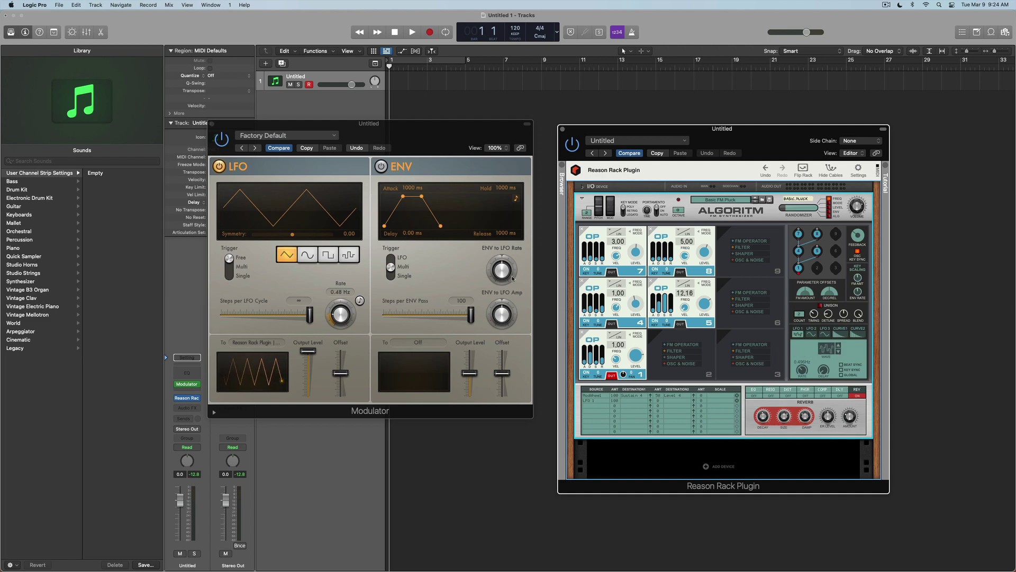
Make the LFO a fast tempo-synced sample-and-hold with 25% output and 35% offset.
{"action": "left_click", "coordinate": [351, 254]}
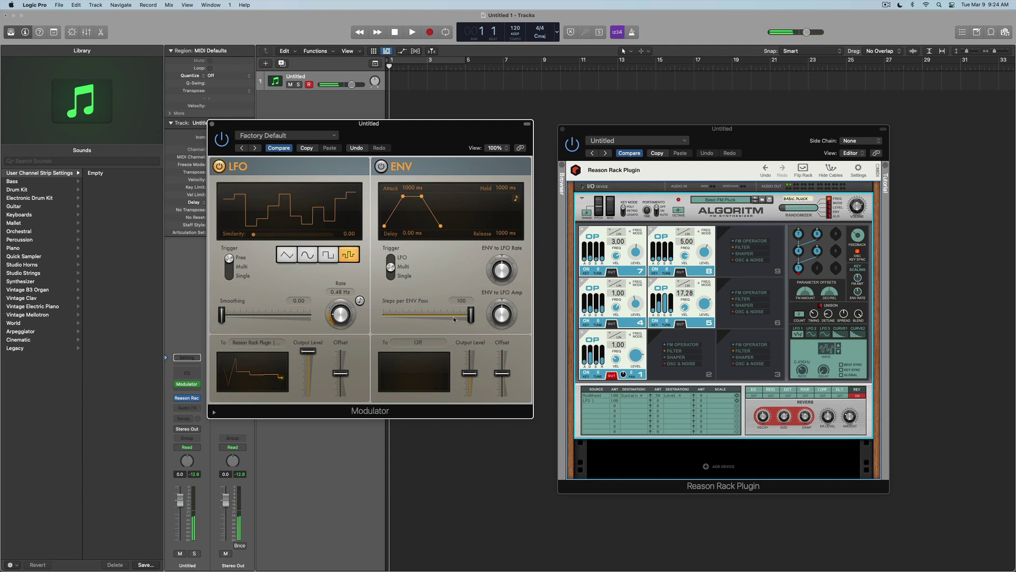
{"action": "mouse_move", "coordinate": [341, 316]}
{"action": "left_mouse_down"}
{"action": "mouse_move", "coordinate": [337, 298]}
{"action": "mouse_move", "coordinate": [343, 316]}
{"action": "left_mouse_up"}
{"action": "left_click", "coordinate": [360, 300]}
{"action": "left_click_drag", "start_coordinate": [344, 313], "coordinate": [339, 310]}
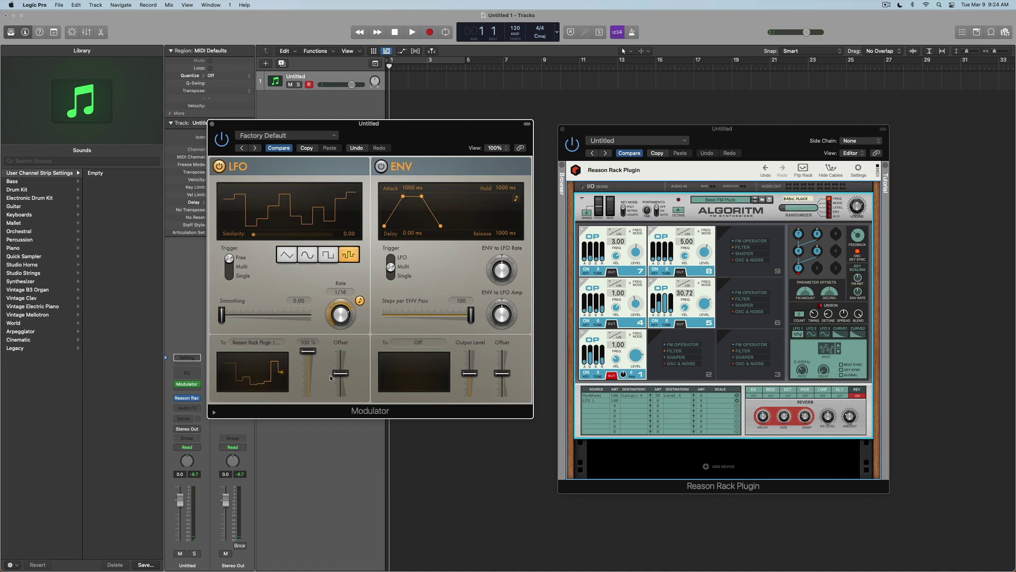
{"action": "left_click_drag", "start_coordinate": [309, 355], "coordinate": [309, 389]}
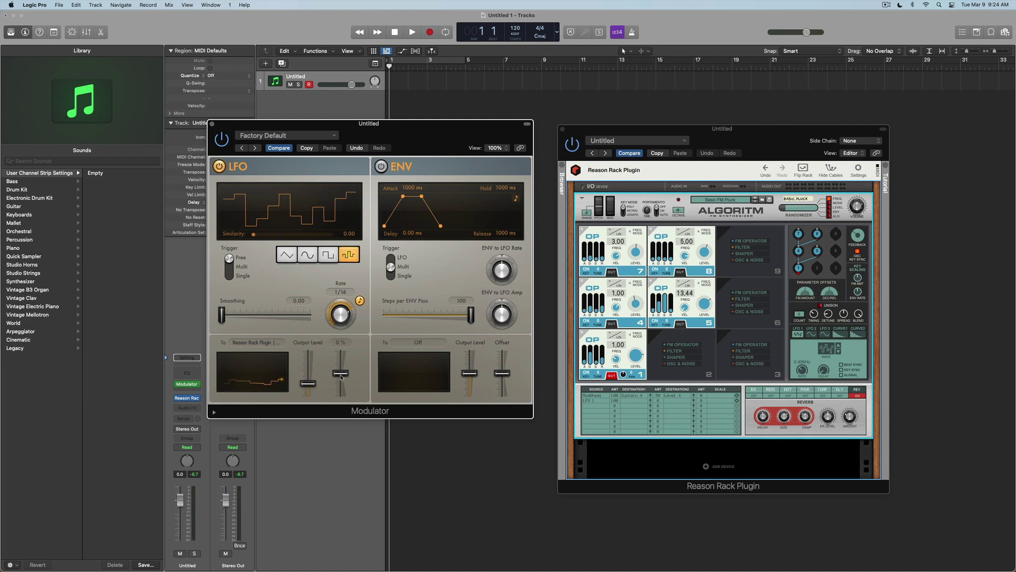
{"action": "left_click_drag", "start_coordinate": [342, 374], "coordinate": [346, 360]}
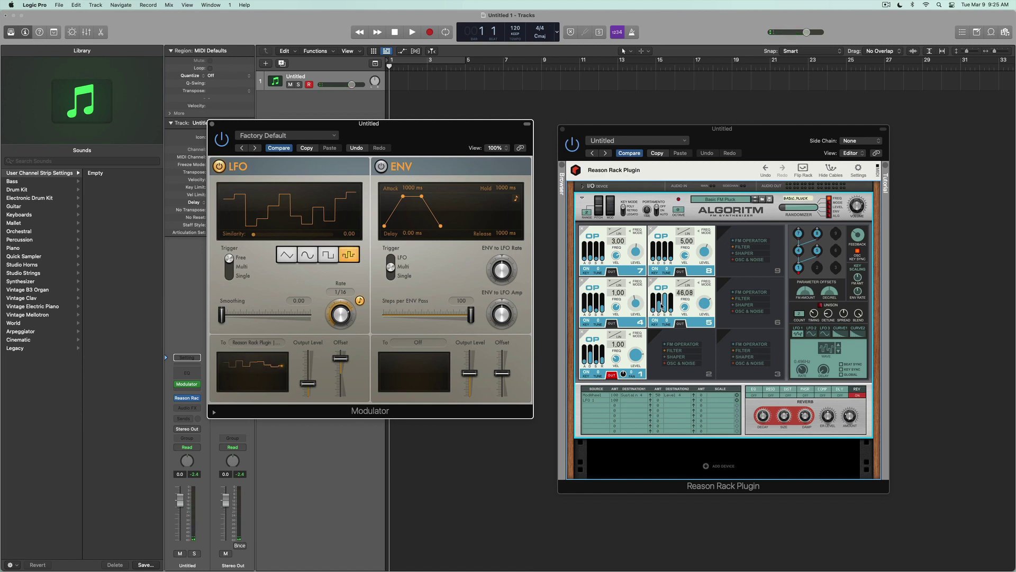
Enable the Modulator envelope and assign it to a Reason Rack parameter via Learn.
{"action": "left_click", "coordinate": [381, 166]}
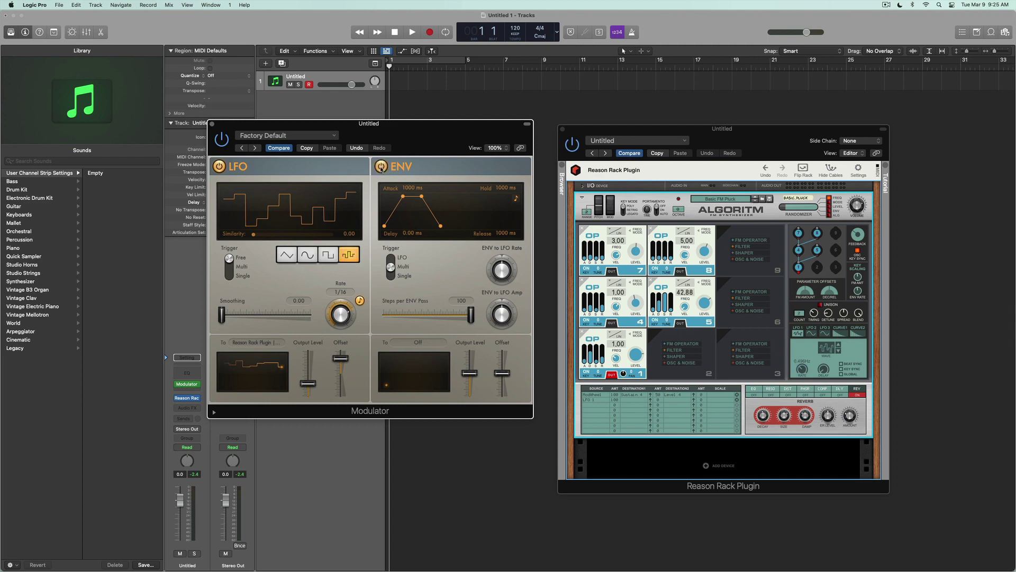
{"action": "left_click", "coordinate": [419, 343]}
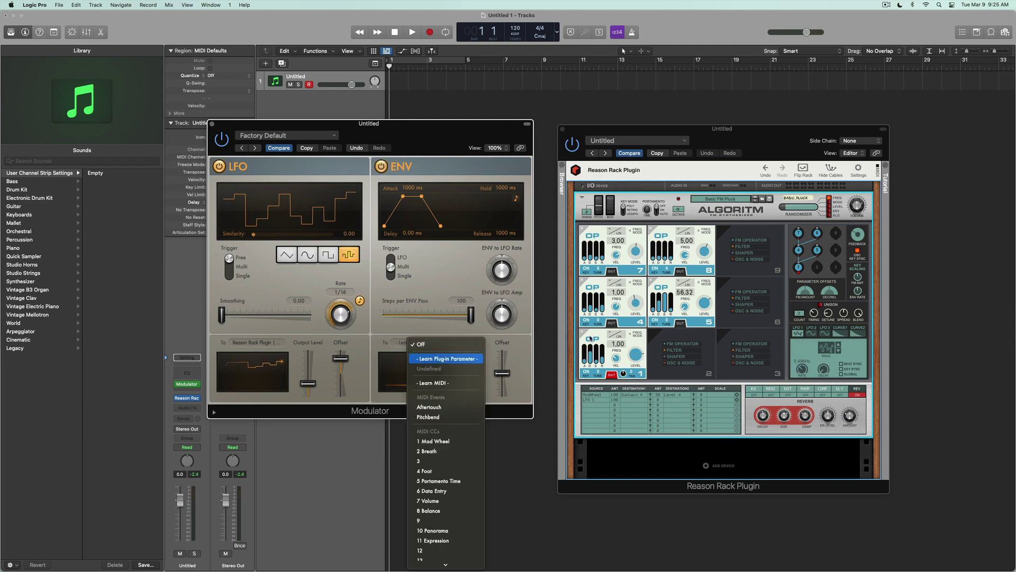
{"action": "left_click", "coordinate": [446, 357]}
{"action": "left_click", "coordinate": [595, 322]}
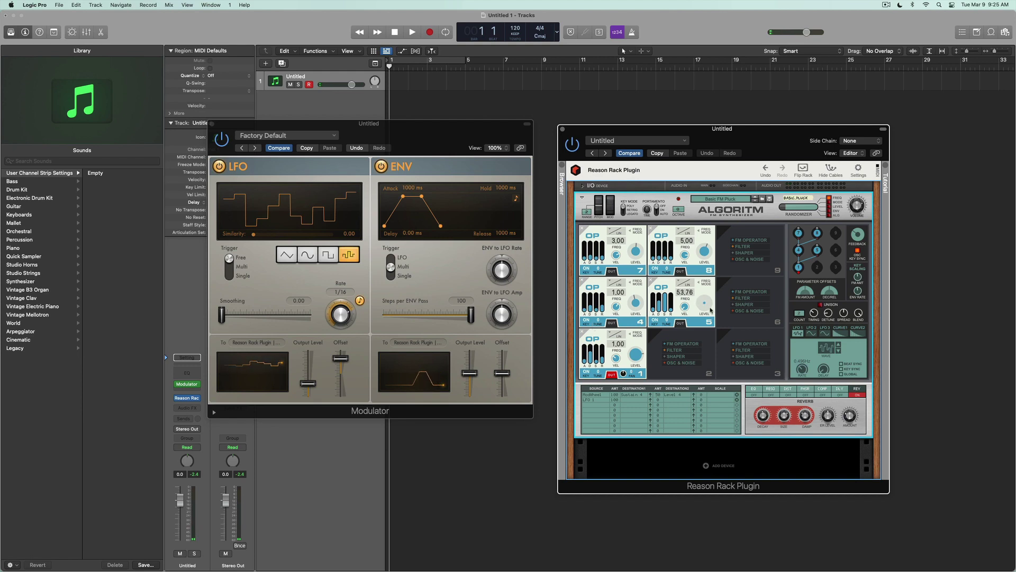
Tempo-sync the envelope with 1/16 attack, 1/8 hold and 1-bar release.
{"action": "left_click", "coordinate": [517, 199]}
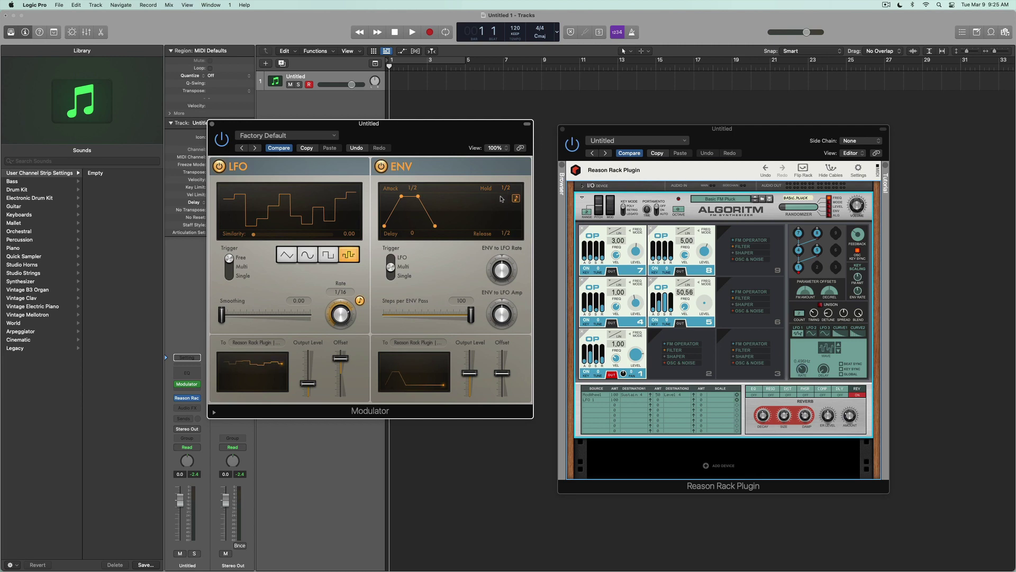
{"action": "mouse_move", "coordinate": [402, 196]}
{"action": "left_mouse_down"}
{"action": "mouse_move", "coordinate": [404, 215]}
{"action": "mouse_move", "coordinate": [392, 198]}
{"action": "left_mouse_up"}
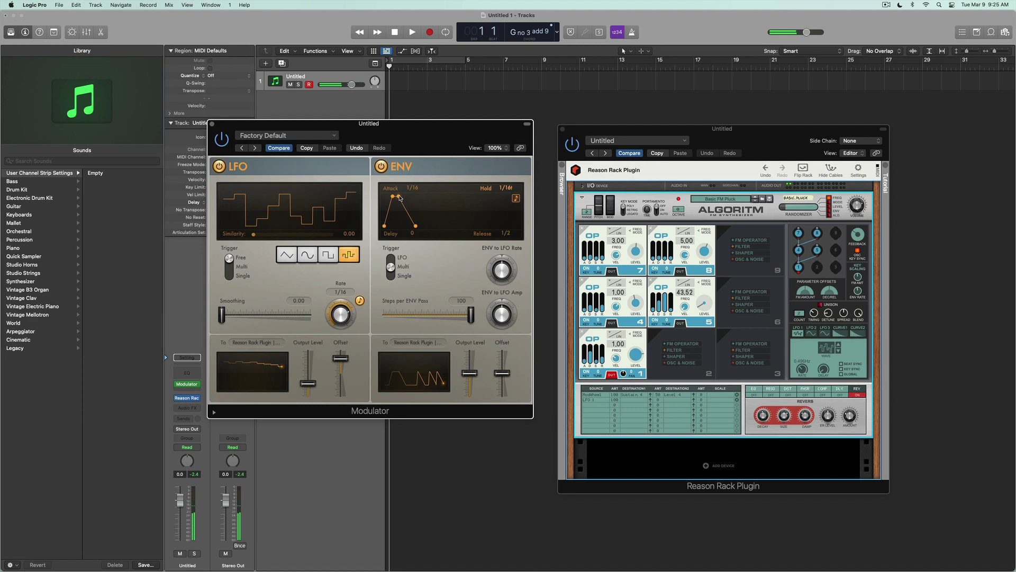
{"action": "left_click_drag", "start_coordinate": [398, 196], "coordinate": [405, 196]}
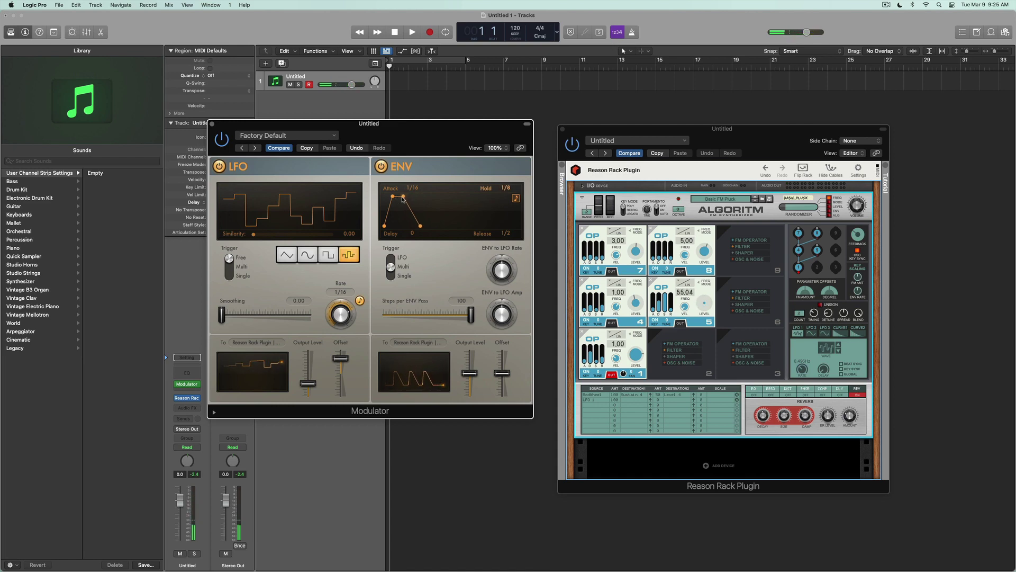
{"action": "left_click_drag", "start_coordinate": [404, 200], "coordinate": [430, 231]}
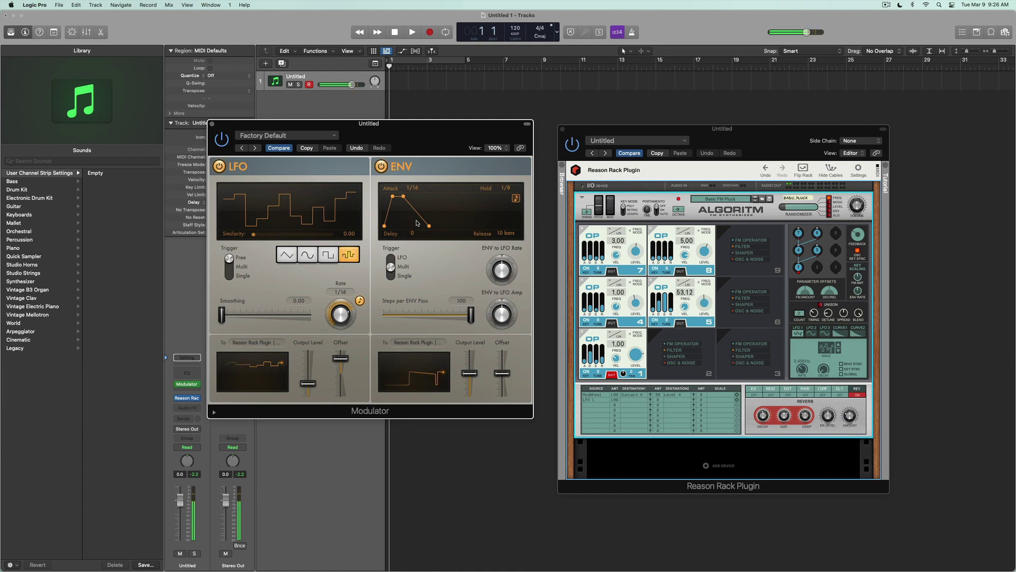
{"action": "left_click_drag", "start_coordinate": [424, 224], "coordinate": [423, 228]}
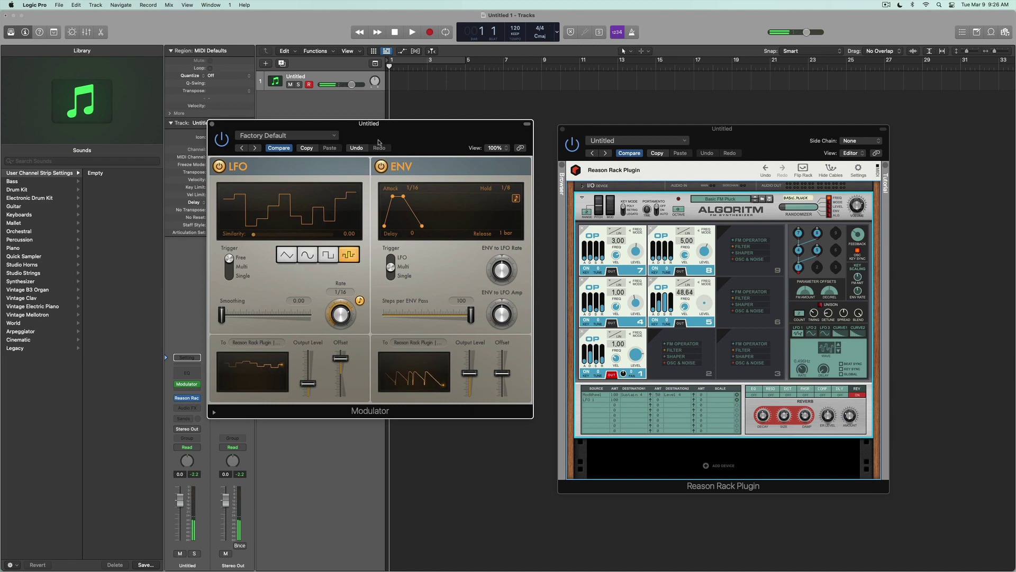
Insert seven more Modulator MIDI effects so eight fill the channel strip.
{"action": "left_click_drag", "start_coordinate": [411, 123], "coordinate": [556, 81]}
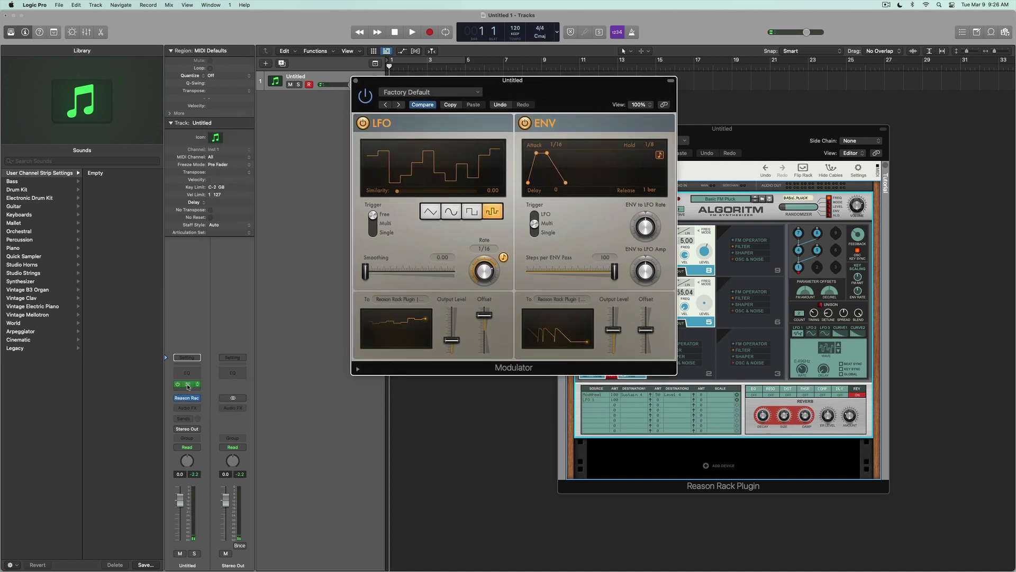
{"action": "left_click", "coordinate": [187, 387]}
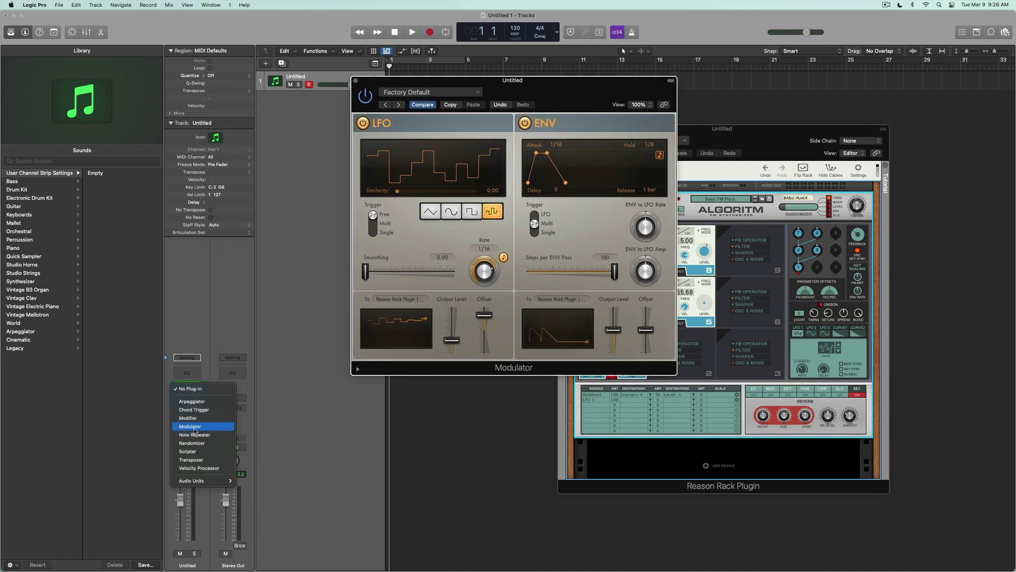
{"action": "left_click", "coordinate": [194, 427]}
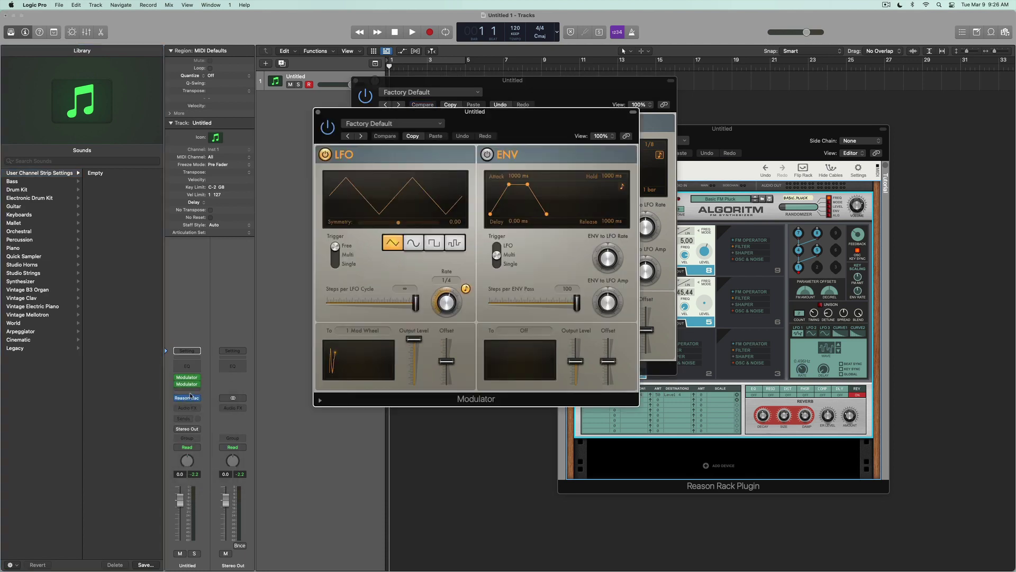
{"action": "left_click", "coordinate": [188, 389]}
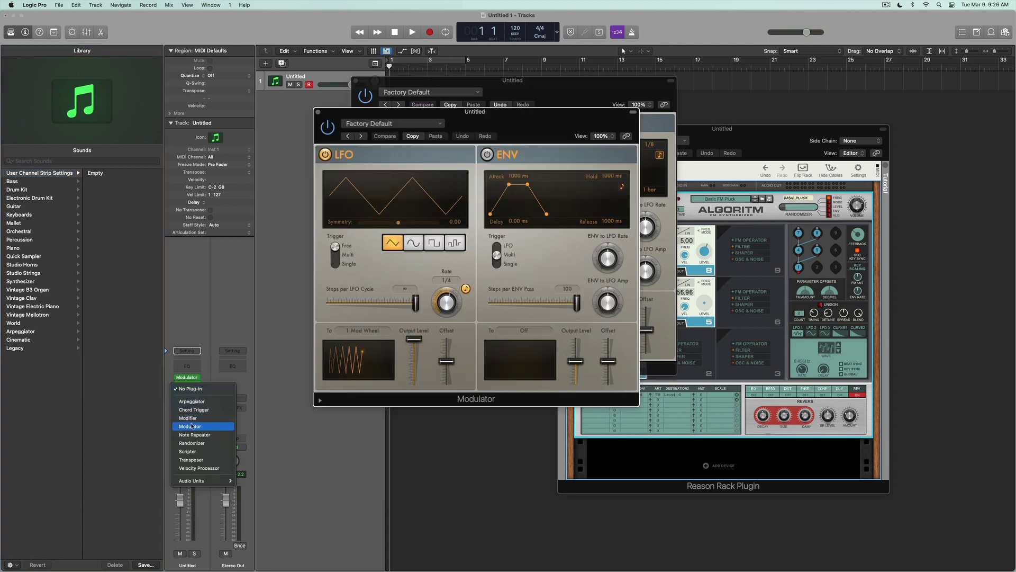
{"action": "left_click", "coordinate": [191, 426]}
{"action": "left_click", "coordinate": [190, 426]}
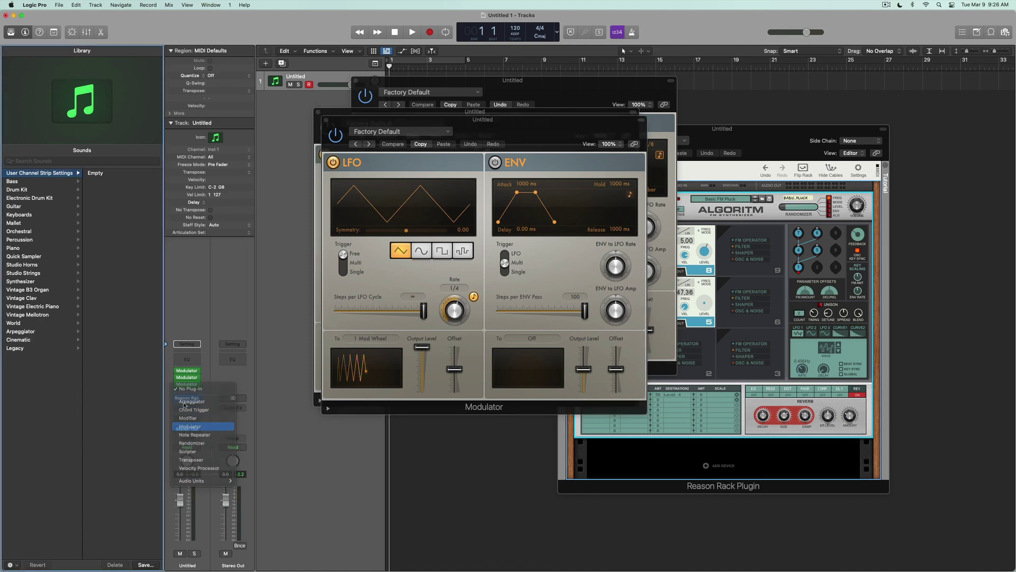
{"action": "left_click", "coordinate": [185, 391]}
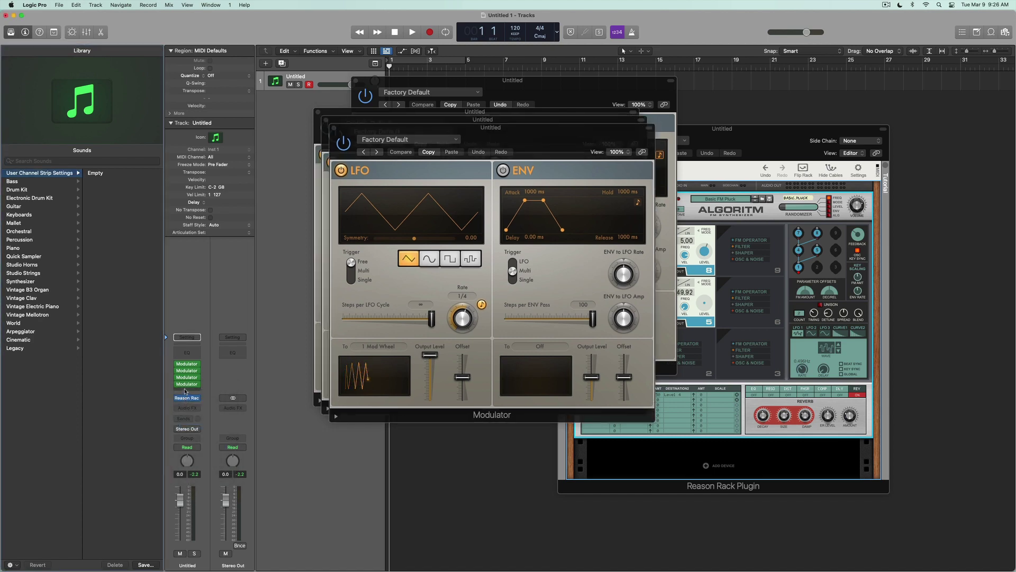
{"action": "left_click", "coordinate": [189, 426]}
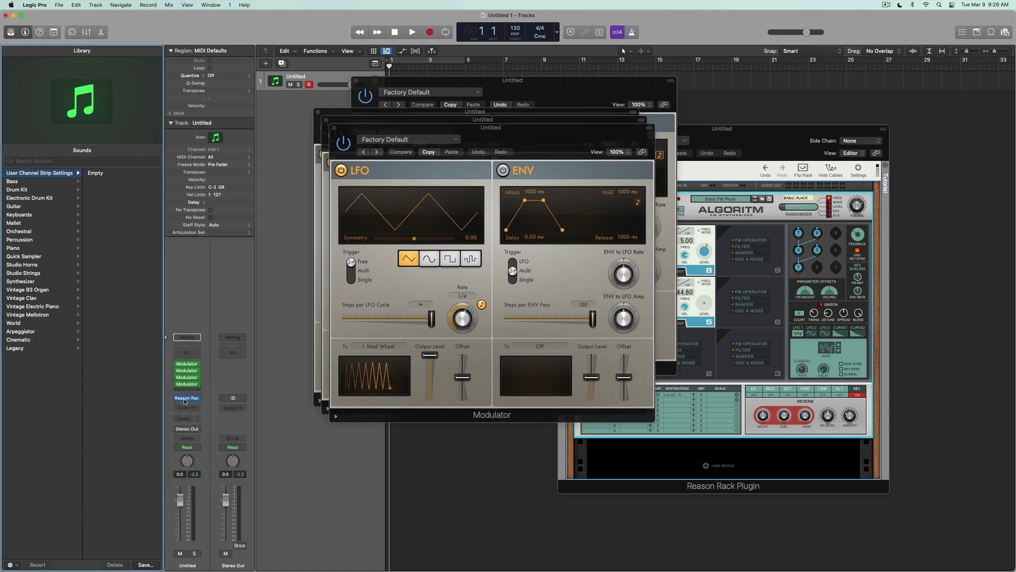
{"action": "left_click", "coordinate": [186, 391]}
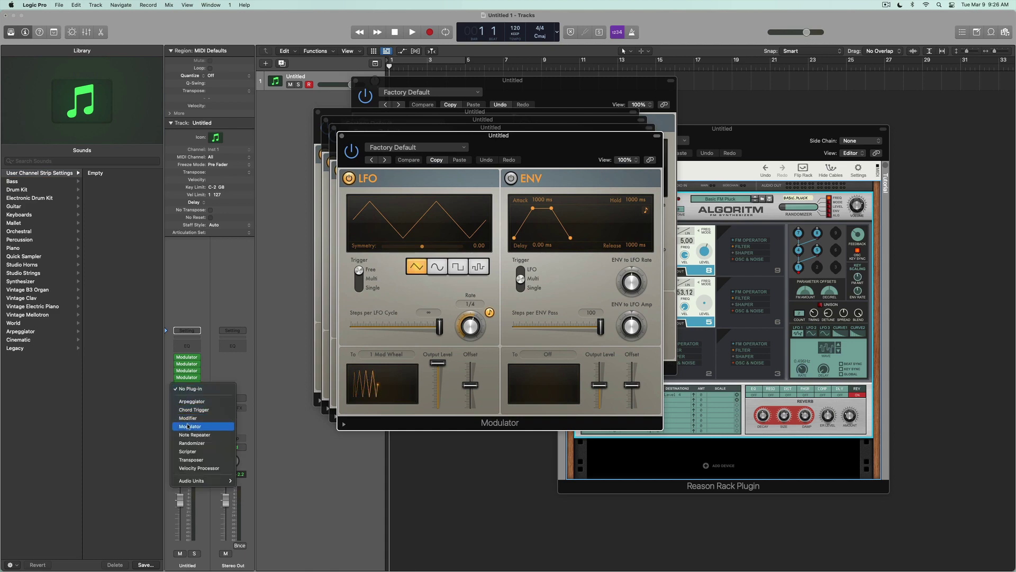
{"action": "left_click", "coordinate": [190, 425]}
{"action": "left_click", "coordinate": [186, 391]}
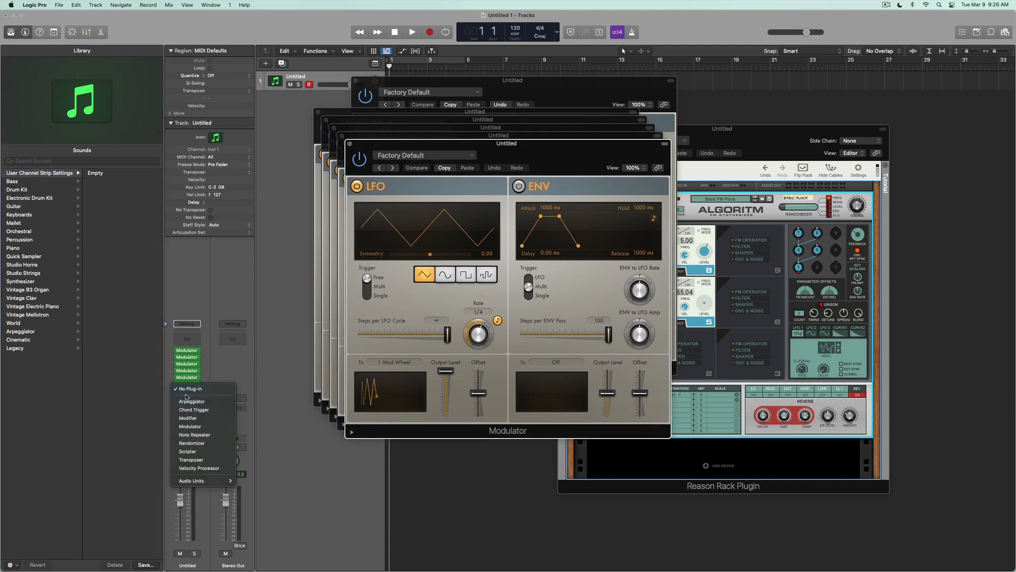
{"action": "left_click", "coordinate": [190, 426]}
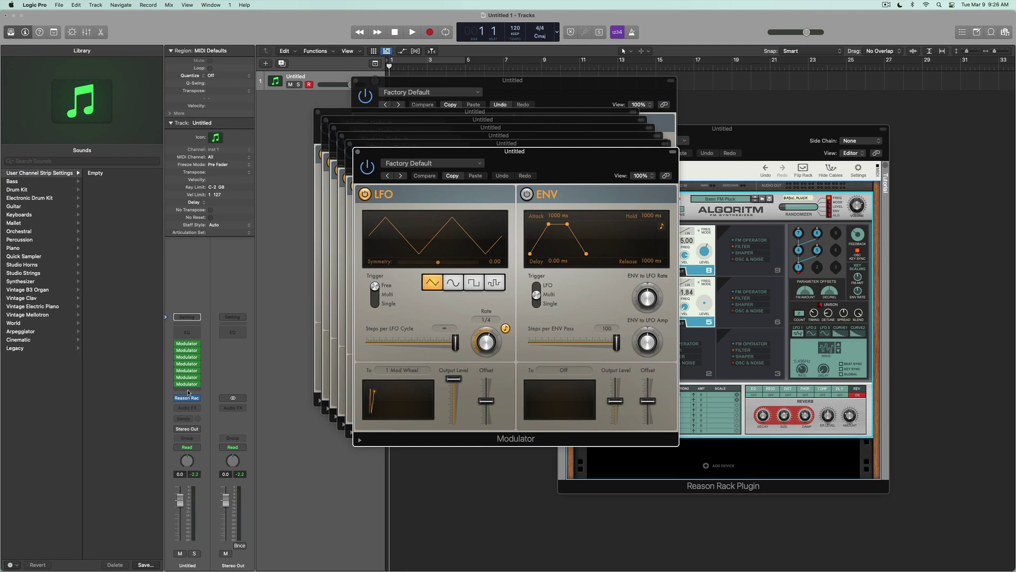
{"action": "left_click", "coordinate": [186, 385]}
{"action": "left_click", "coordinate": [190, 425]}
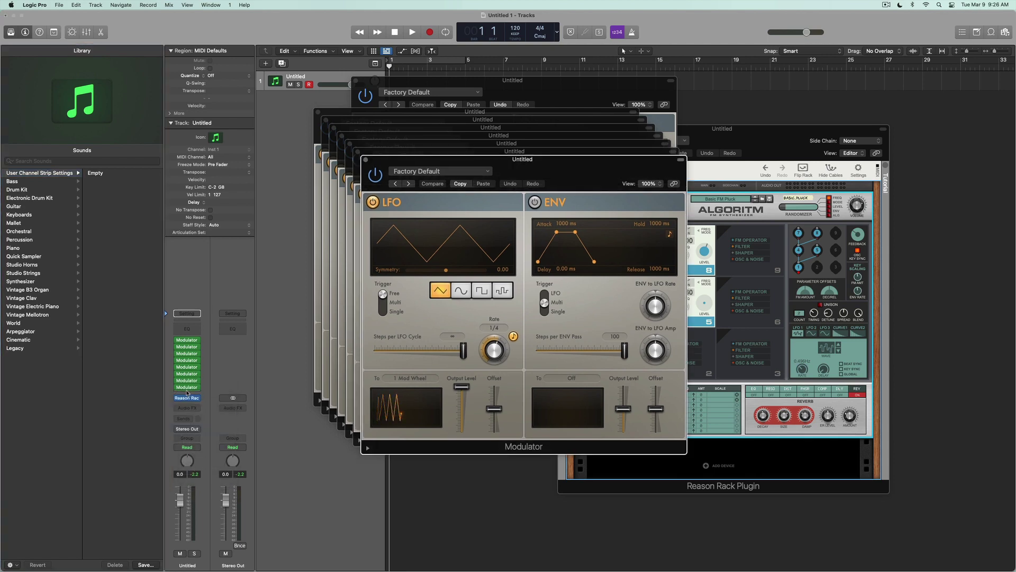
{"action": "left_click", "coordinate": [186, 392]}
{"action": "left_click", "coordinate": [214, 429]}
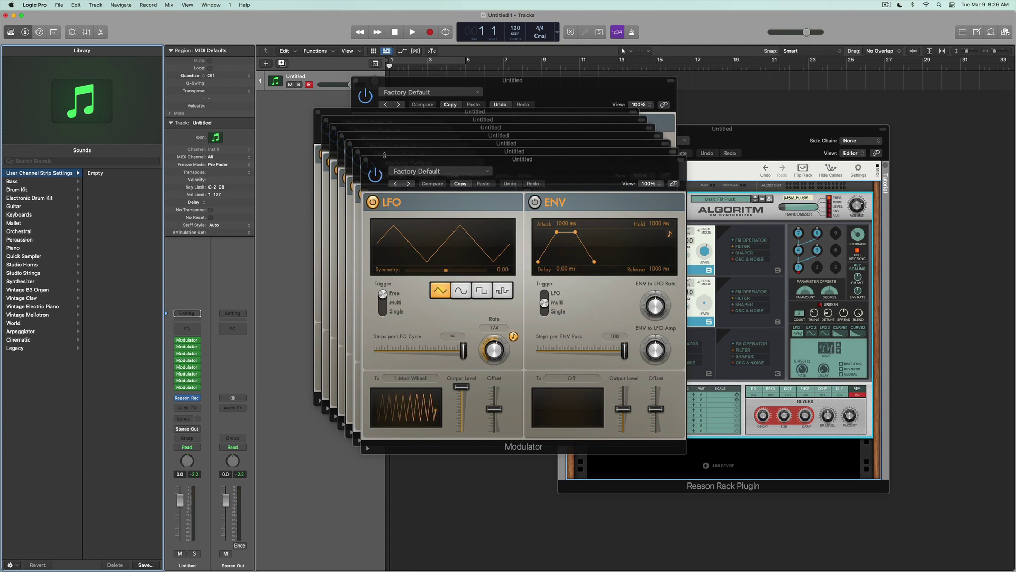
{"action": "mouse_move", "coordinate": [387, 156]}
{"action": "left_mouse_down"}
{"action": "mouse_move", "coordinate": [358, 152]}
{"action": "mouse_move", "coordinate": [324, 122]}
{"action": "left_mouse_up"}
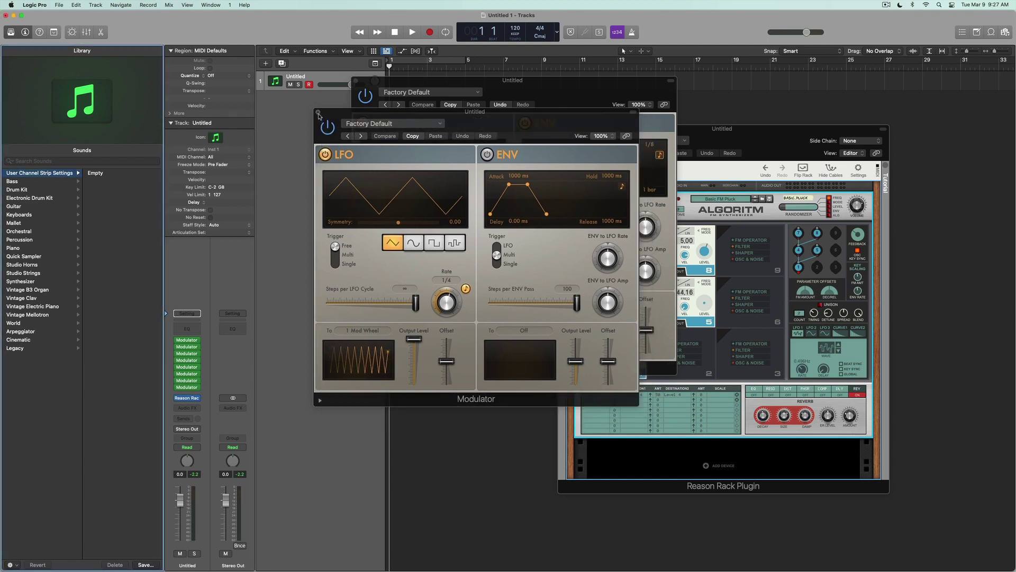
Close the newest Modulator, show Algoritm's CURVE1 editor, and bring the Modulator window forward.
{"action": "left_click", "coordinate": [317, 112]}
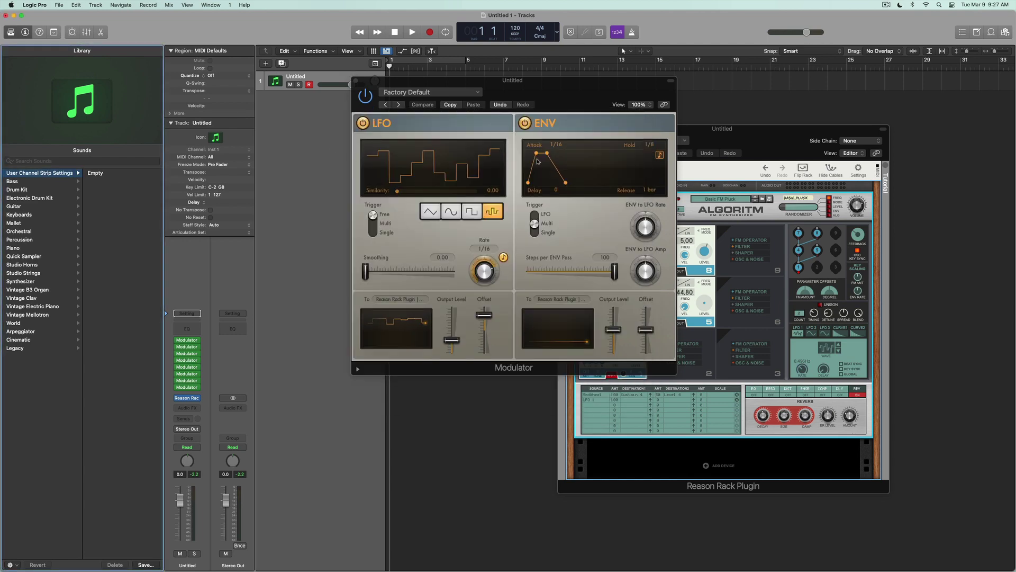
{"action": "left_click", "coordinate": [754, 137]}
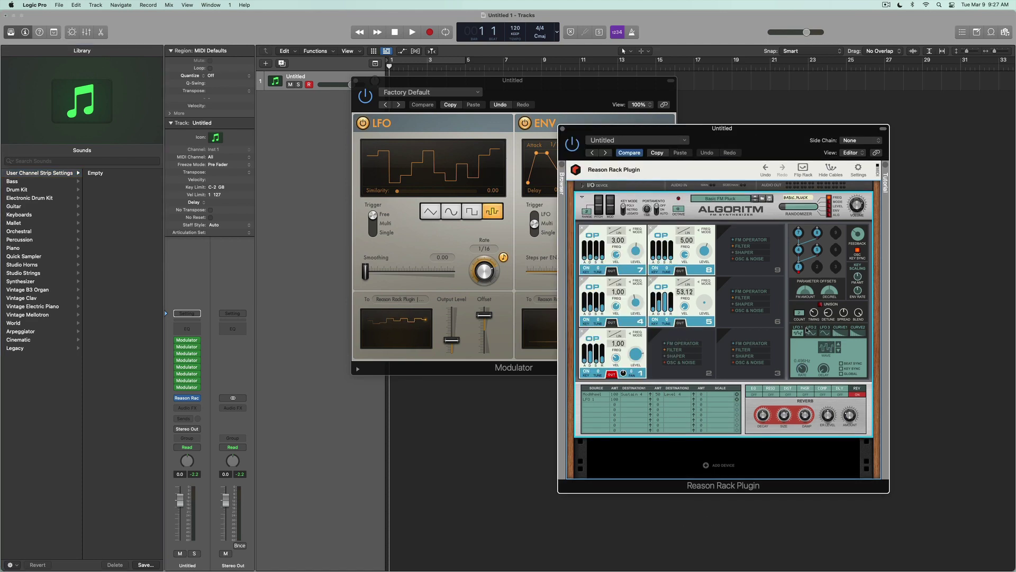
{"action": "left_click", "coordinate": [844, 334]}
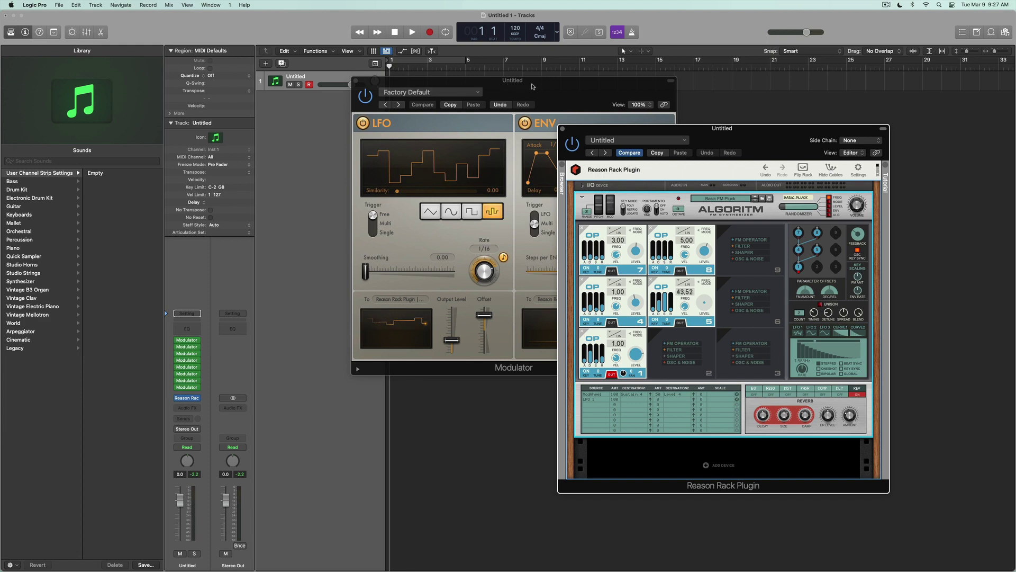
{"action": "left_click_drag", "start_coordinate": [532, 87], "coordinate": [461, 88]}
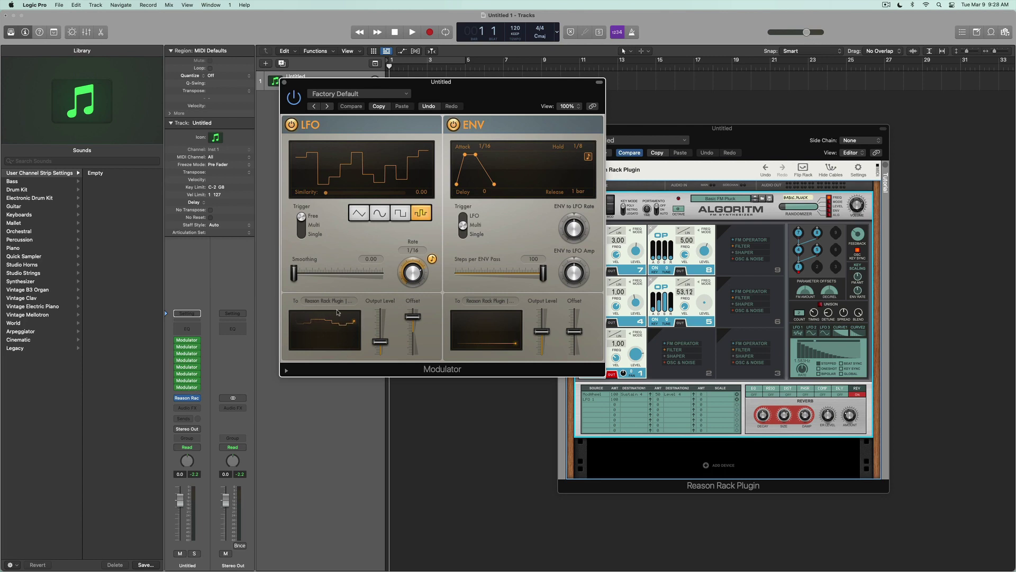
Load the Pink Ends project from Open Recent, dismissing the close-project prompt.
{"action": "left_click", "coordinate": [61, 6]}
{"action": "mouse_move", "coordinate": [72, 42]}
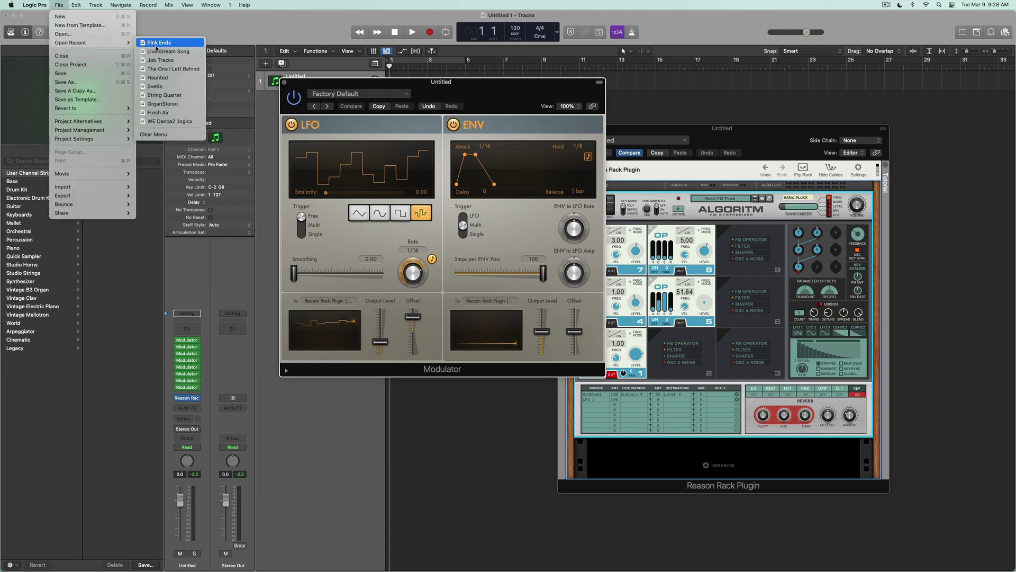
{"action": "left_click", "coordinate": [156, 43]}
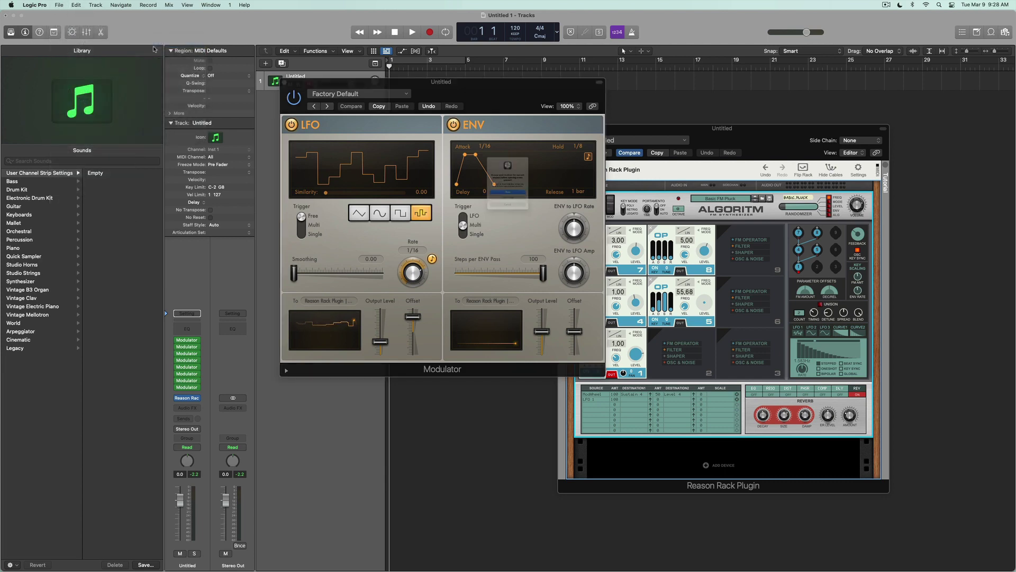
{"action": "left_click", "coordinate": [505, 222]}
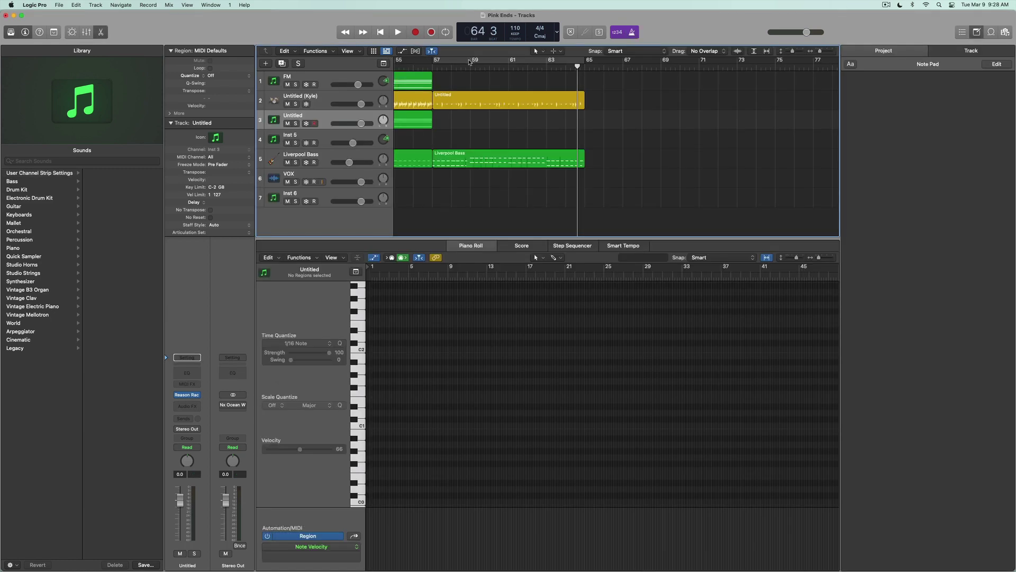
Return to the song start, select the FM track and show its Algoritm synth window lower right.
{"action": "key", "text": "Return"}
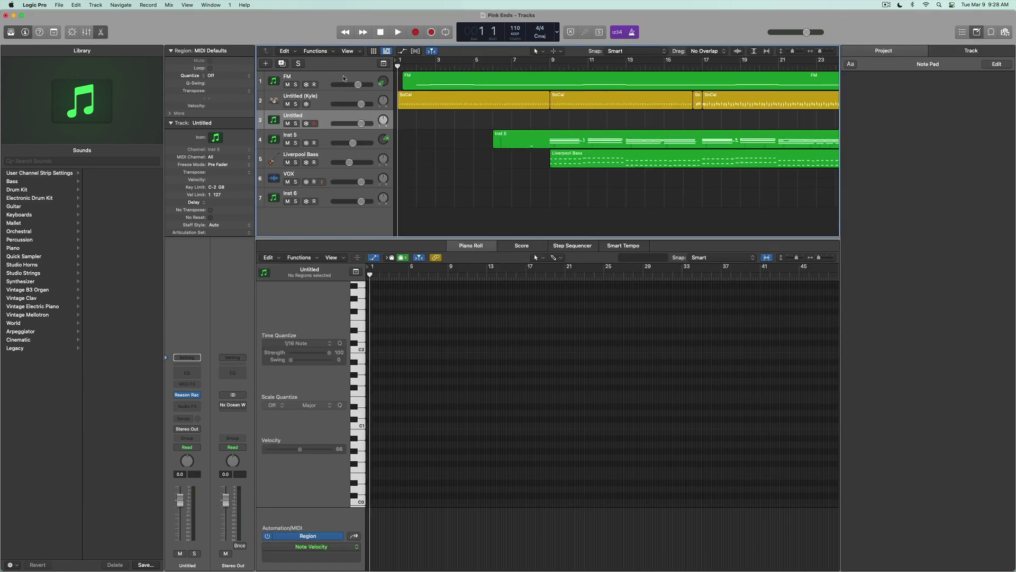
{"action": "left_click", "coordinate": [343, 78]}
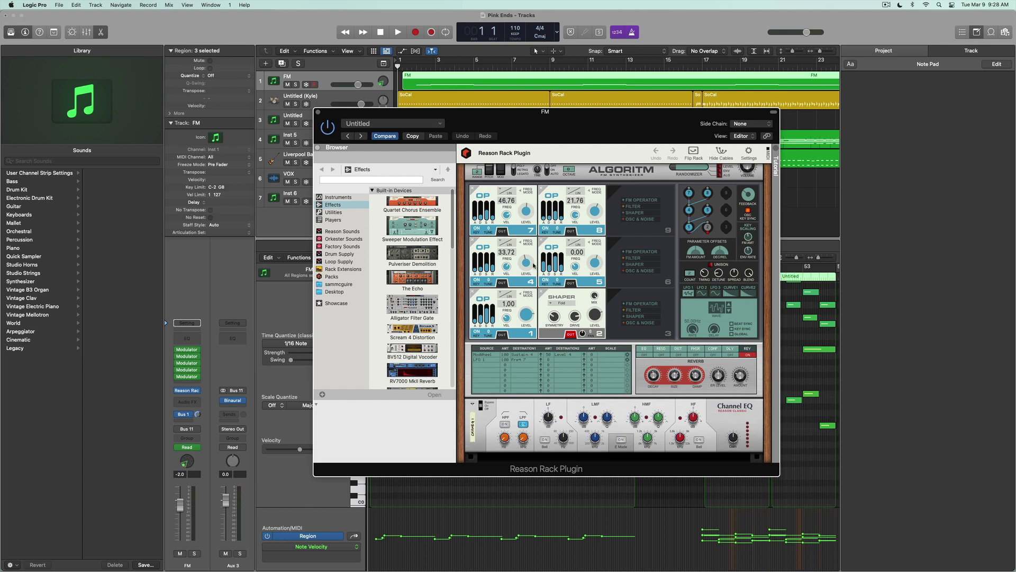
{"action": "left_click_drag", "start_coordinate": [541, 195], "coordinate": [546, 250]}
{"action": "mouse_move", "coordinate": [574, 121]}
{"action": "left_mouse_down"}
{"action": "mouse_move", "coordinate": [619, 157]}
{"action": "mouse_move", "coordinate": [674, 161]}
{"action": "left_mouse_up"}
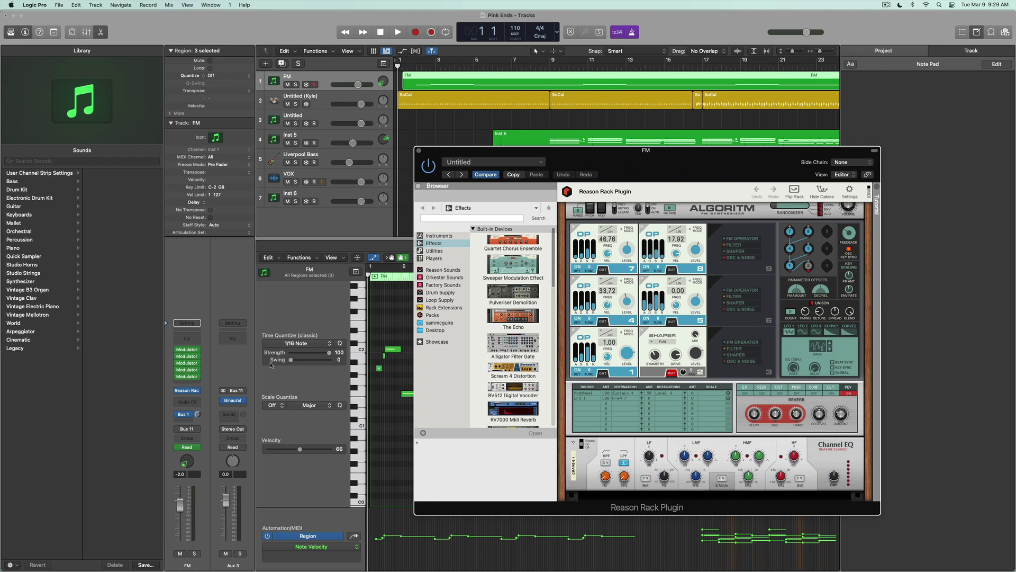
Inspect each stacked Modulator MIDI FX's settings, then close all Modulator windows.
{"action": "left_click", "coordinate": [188, 355]}
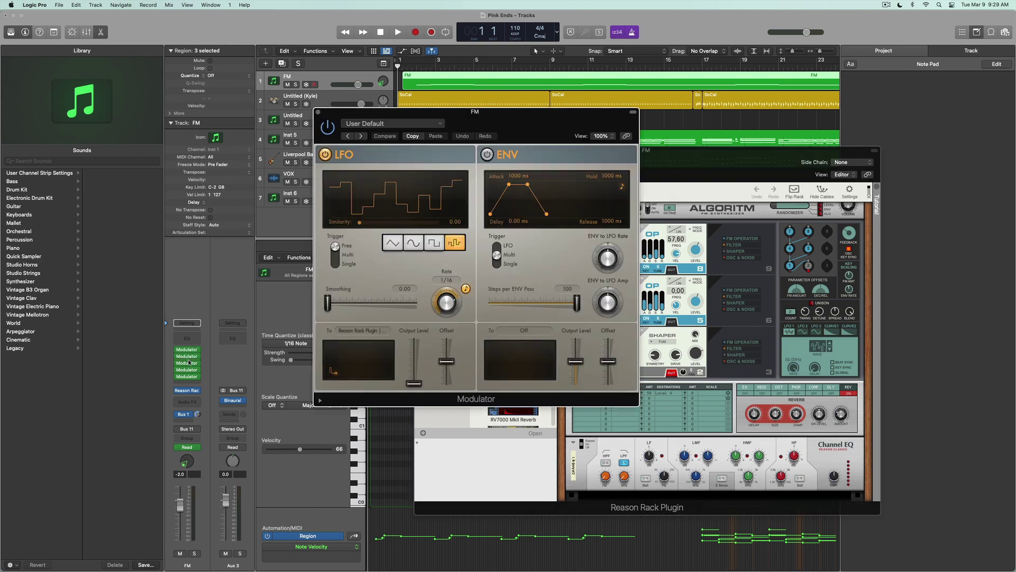
{"action": "left_click", "coordinate": [188, 369]}
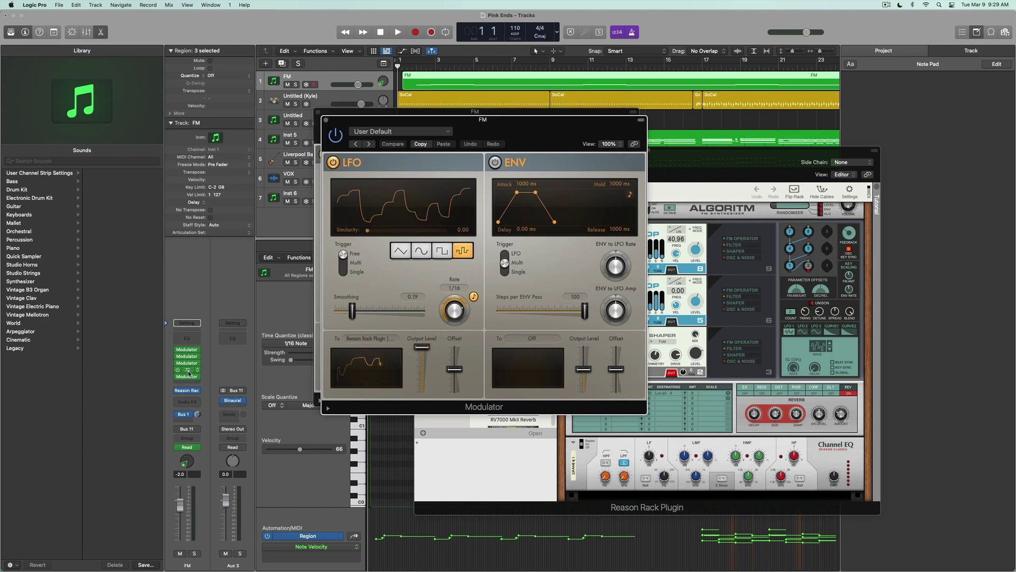
{"action": "left_click", "coordinate": [188, 373]}
{"action": "left_click", "coordinate": [188, 378]}
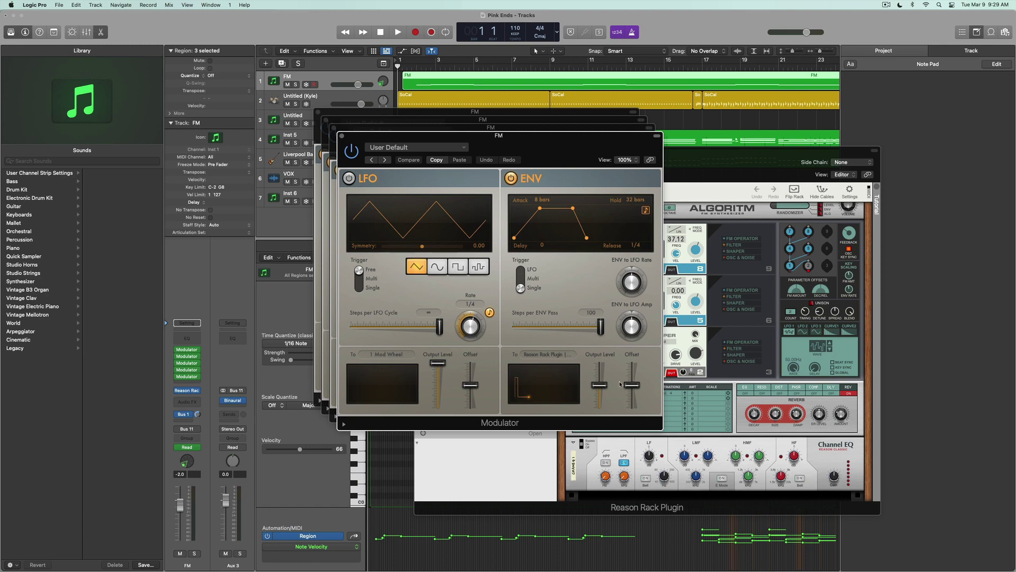
{"action": "left_click", "coordinate": [189, 351]}
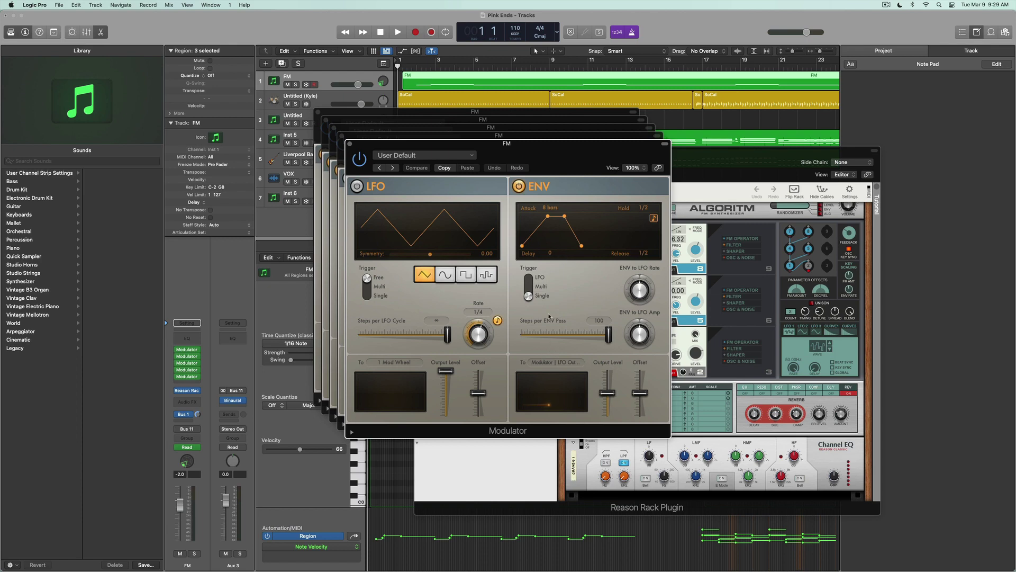
{"action": "left_click", "coordinate": [343, 136]}
{"action": "left_click", "coordinate": [334, 128]}
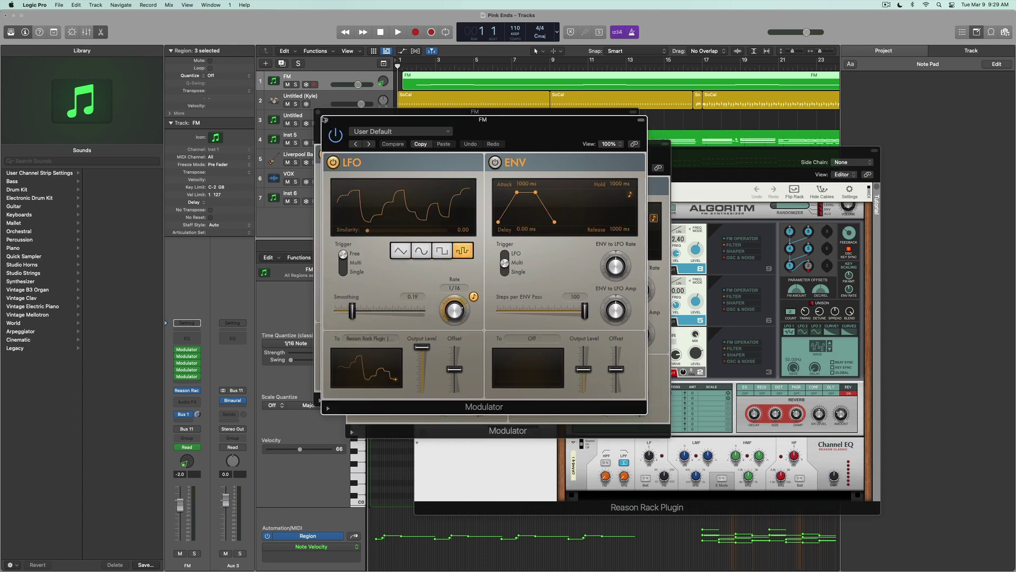
{"action": "left_click", "coordinate": [327, 120]}
{"action": "left_click", "coordinate": [350, 145]}
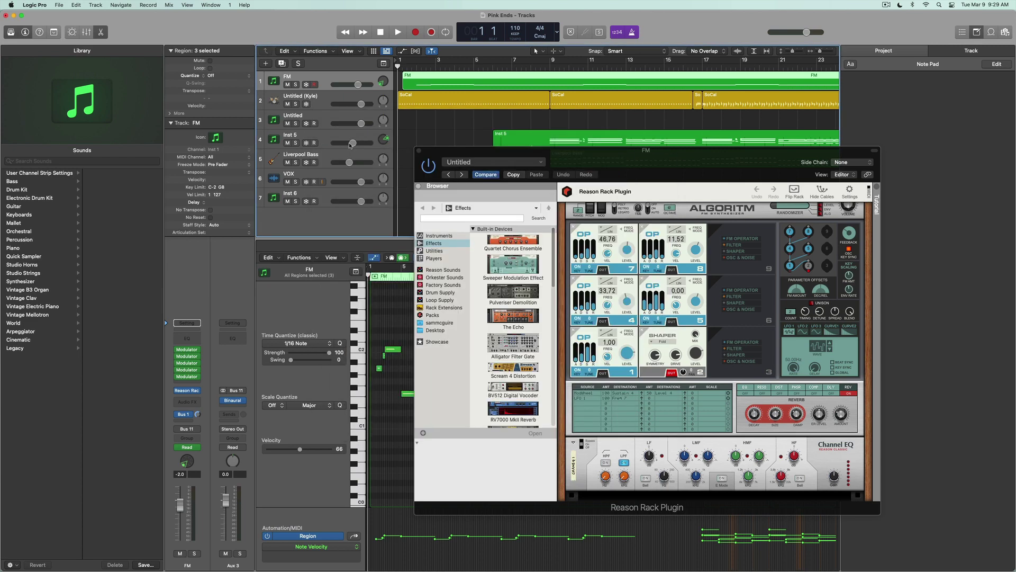
Play Pink Ends with the FM track soloed, jumping ahead to bar 40.
{"action": "left_click", "coordinate": [296, 84]}
{"action": "key", "text": "space"}
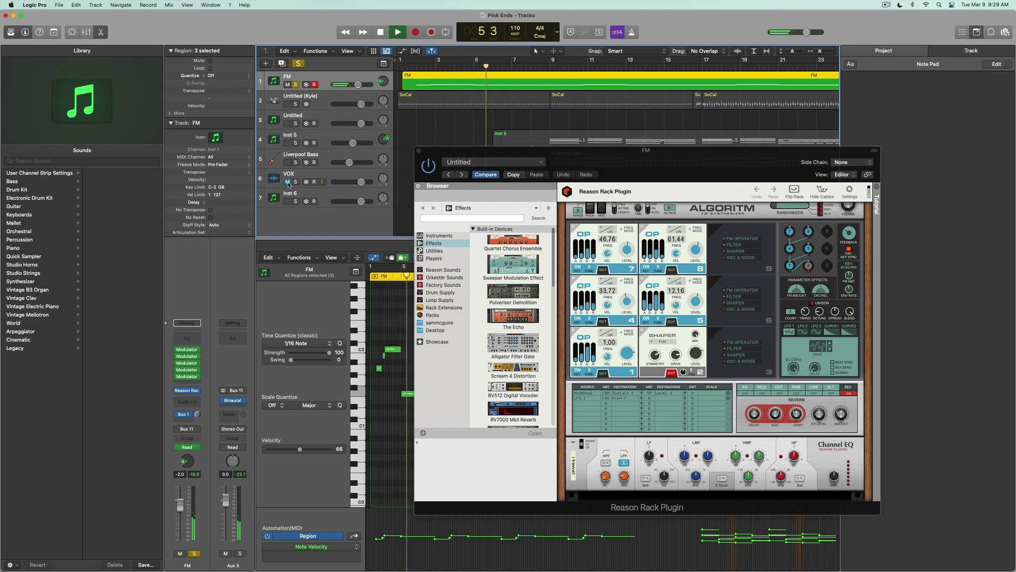
{"action": "mouse_move", "coordinate": [577, 164]}
{"action": "left_mouse_down"}
{"action": "mouse_move", "coordinate": [548, 205]}
{"action": "mouse_move", "coordinate": [606, 209]}
{"action": "left_mouse_up"}
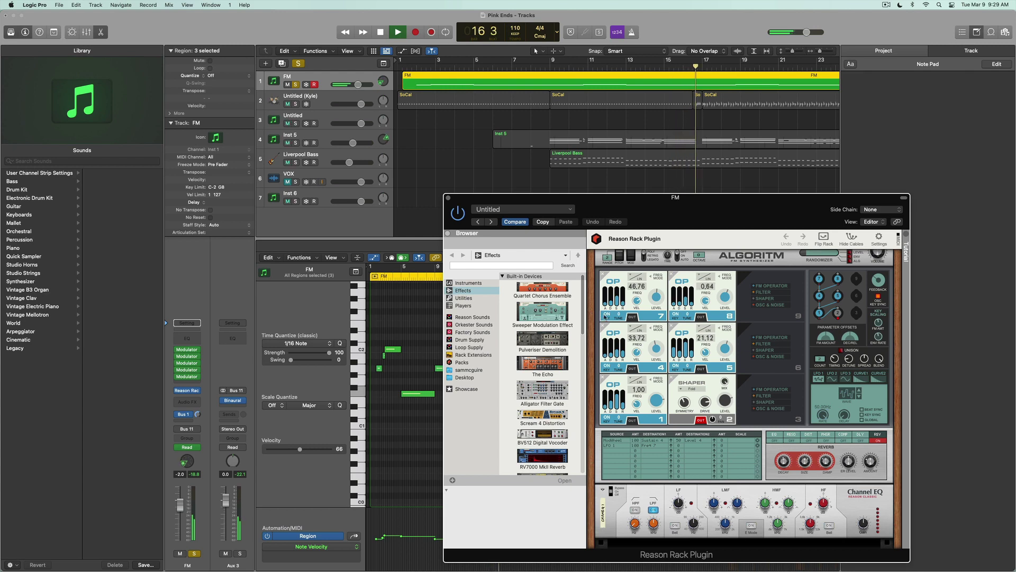
{"action": "scroll", "coordinate": [643, 110], "scroll_direction": "right", "scroll_amount": 5}
{"action": "scroll", "coordinate": [643, 110], "scroll_direction": "right", "scroll_amount": 3}
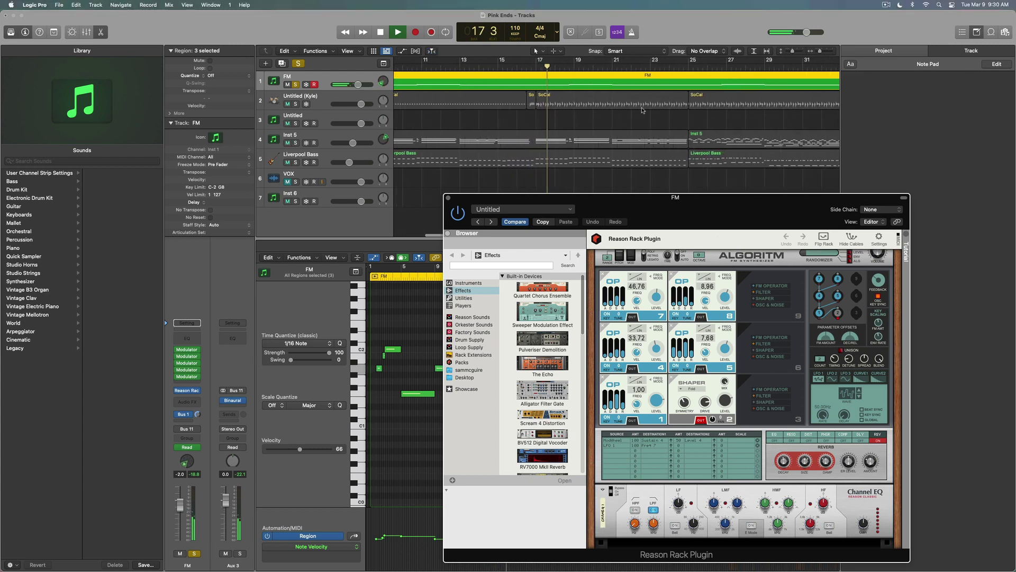
{"action": "scroll", "coordinate": [643, 110], "scroll_direction": "right", "scroll_amount": 3}
{"action": "scroll", "coordinate": [641, 109], "scroll_direction": "right", "scroll_amount": 2}
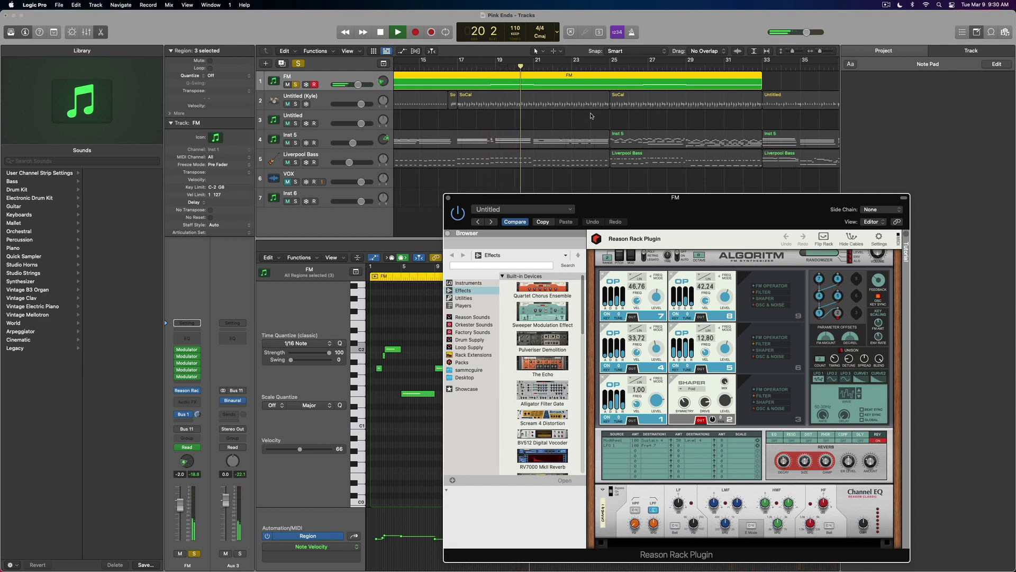
{"action": "scroll", "coordinate": [590, 116], "scroll_direction": "right", "scroll_amount": 2}
{"action": "scroll", "coordinate": [591, 118], "scroll_direction": "right", "scroll_amount": 3}
{"action": "scroll", "coordinate": [591, 121], "scroll_direction": "right", "scroll_amount": 3}
{"action": "scroll", "coordinate": [592, 121], "scroll_direction": "right", "scroll_amount": 1}
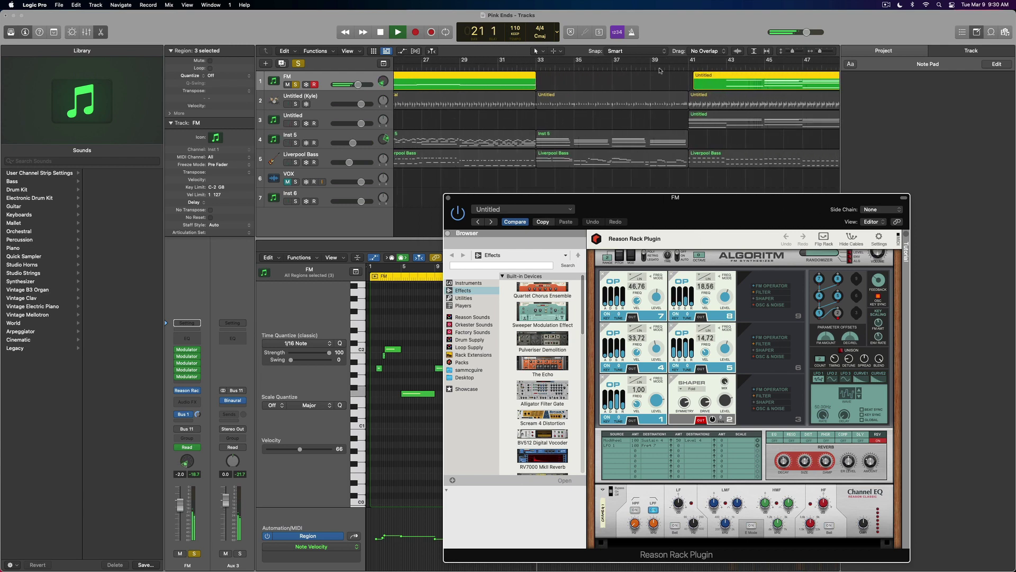
{"action": "left_click", "coordinate": [669, 67]}
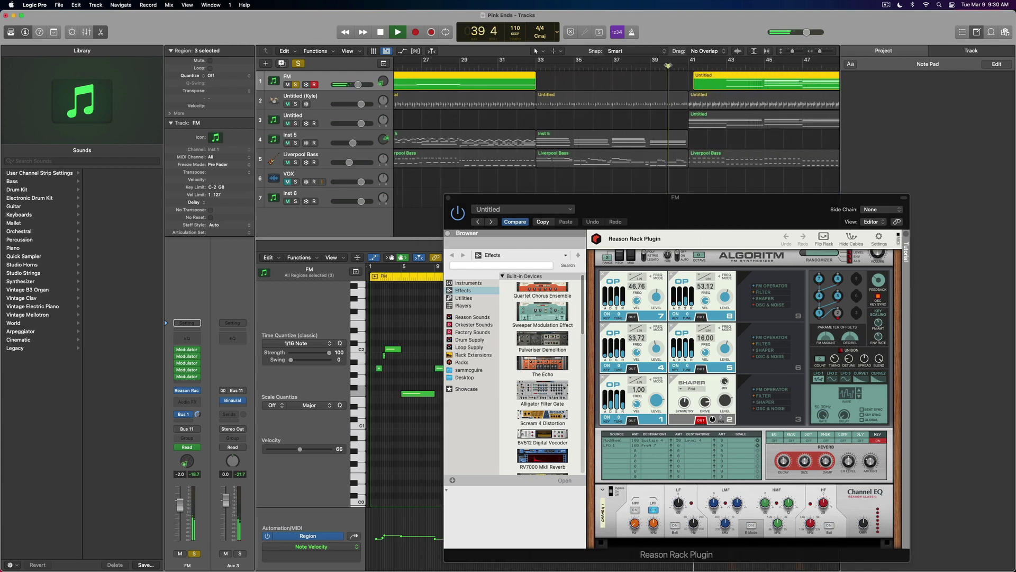
{"action": "scroll", "coordinate": [631, 97], "scroll_direction": "right", "scroll_amount": 3}
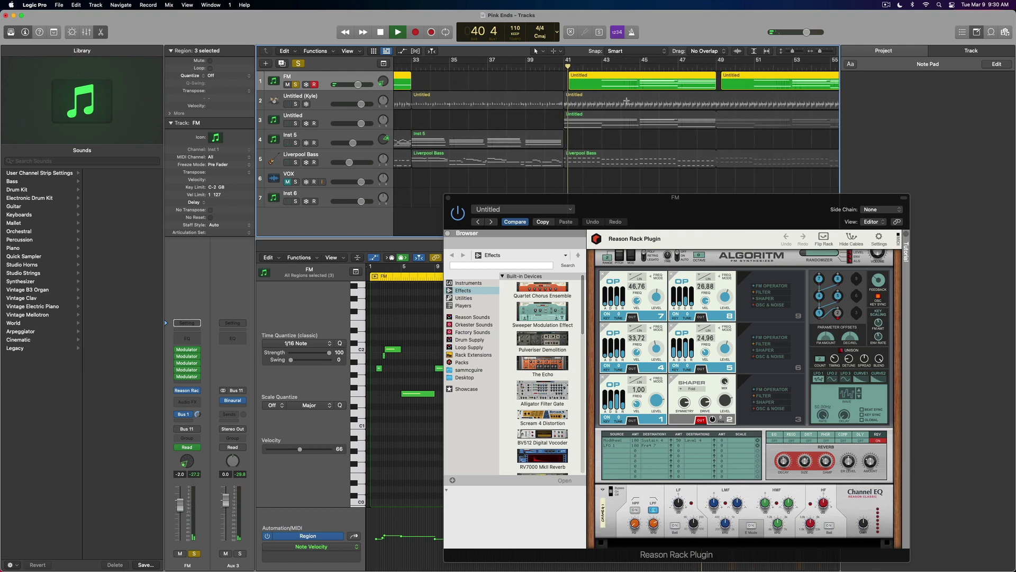
{"action": "scroll", "coordinate": [630, 99], "scroll_direction": "right", "scroll_amount": 2}
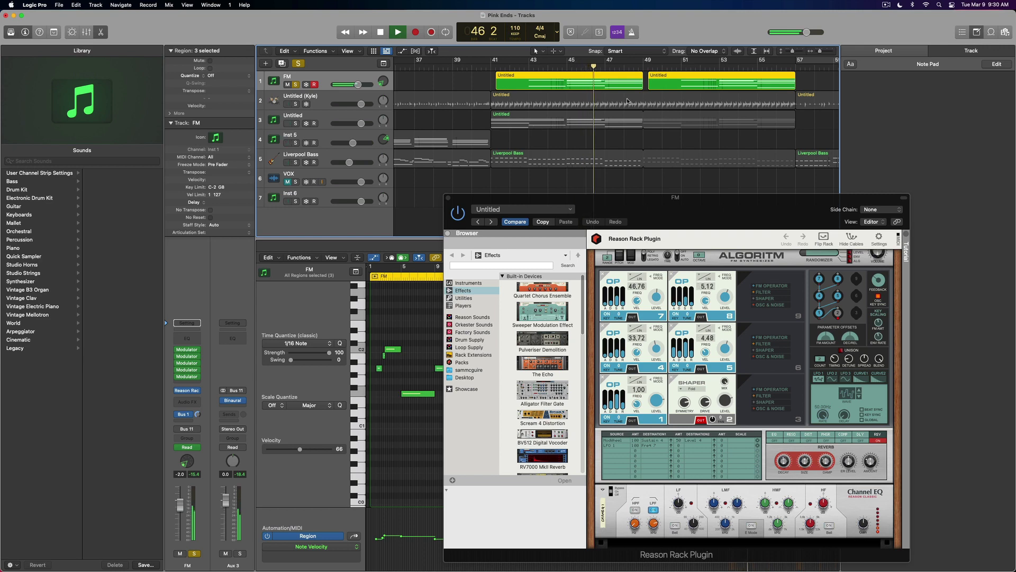
Play the unsoloed arrangement from bar 1 with the Note Pad hidden, stopping near bar 53.
{"action": "left_click", "coordinate": [296, 84]}
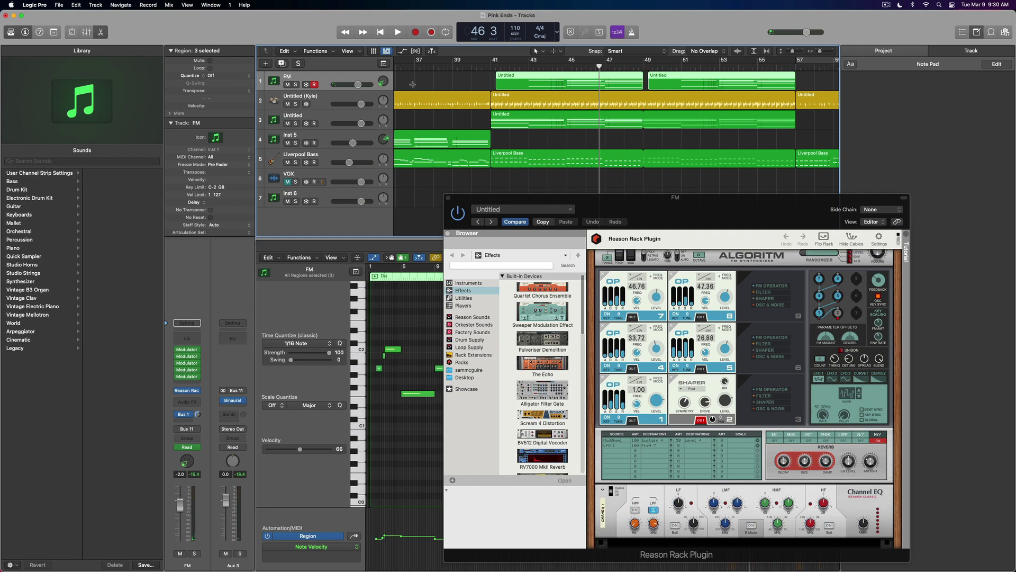
{"action": "key", "text": "Return"}
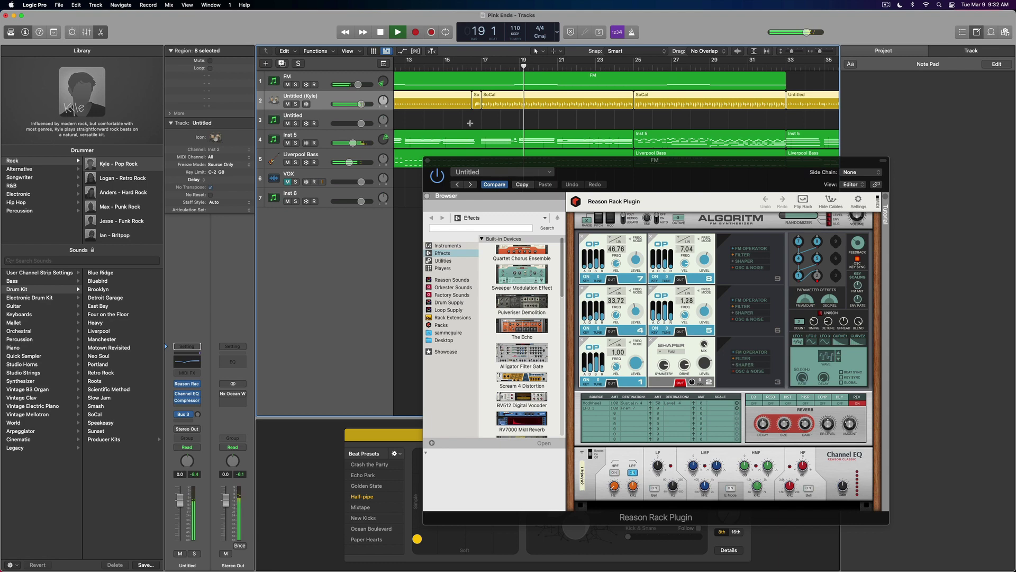
{"action": "left_click_drag", "start_coordinate": [518, 165], "coordinate": [561, 191]}
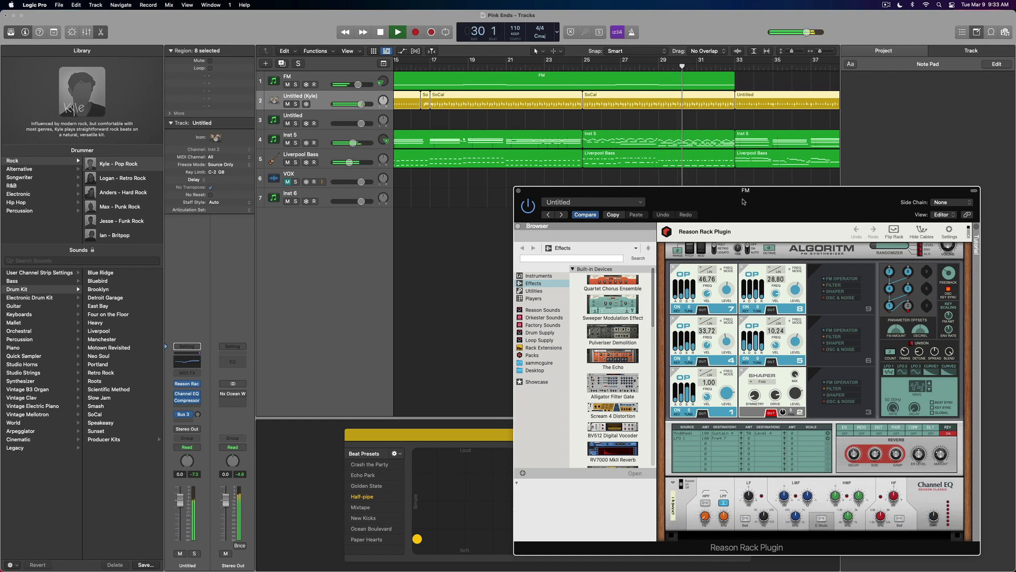
{"action": "scroll", "coordinate": [746, 148], "scroll_direction": "right", "scroll_amount": 3}
{"action": "scroll", "coordinate": [747, 147], "scroll_direction": "right", "scroll_amount": 3}
{"action": "scroll", "coordinate": [747, 147], "scroll_direction": "right", "scroll_amount": 3}
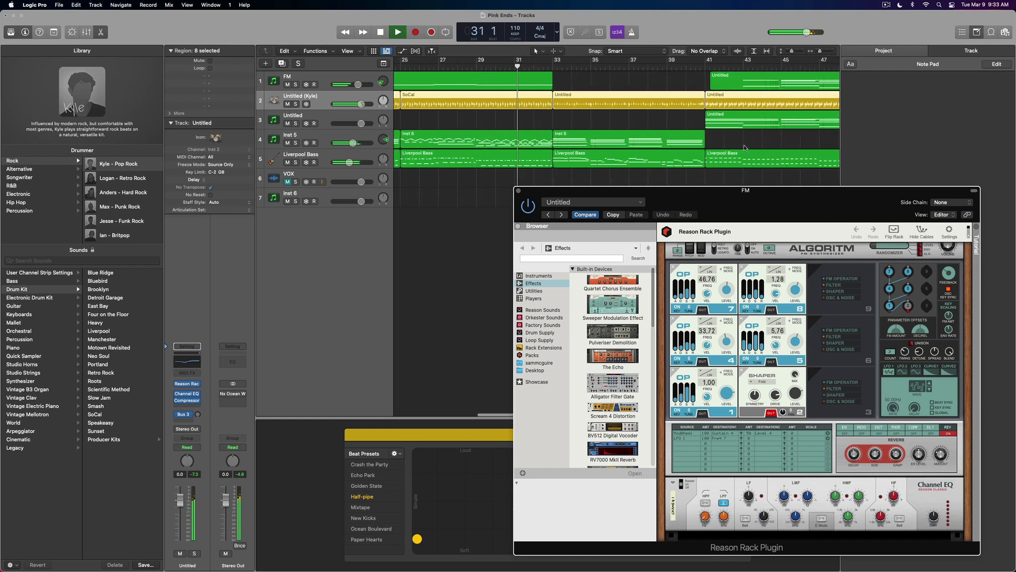
{"action": "scroll", "coordinate": [747, 148], "scroll_direction": "right", "scroll_amount": 2}
{"action": "scroll", "coordinate": [745, 147], "scroll_direction": "right", "scroll_amount": 2}
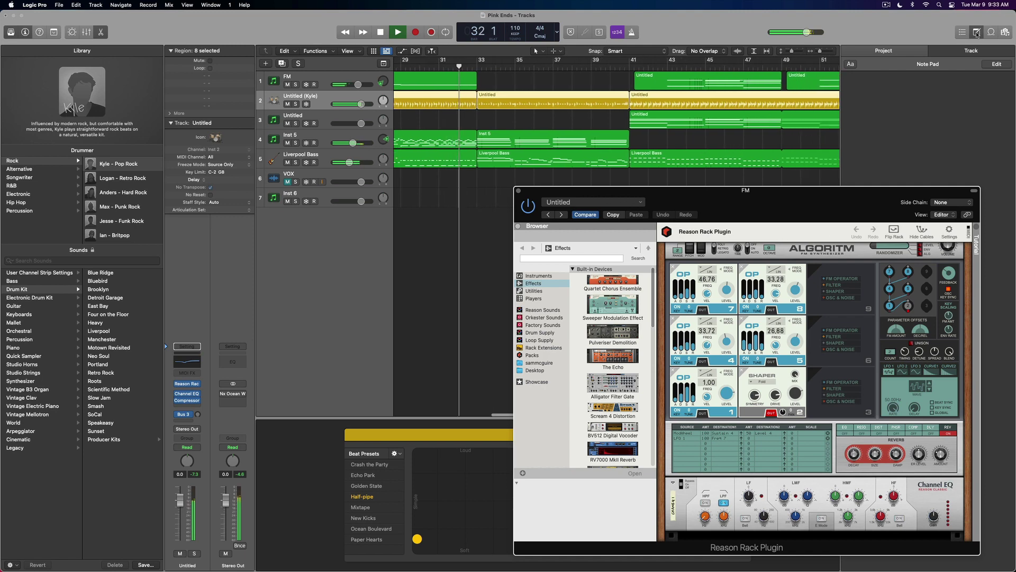
{"action": "key", "text": "alt+super+p"}
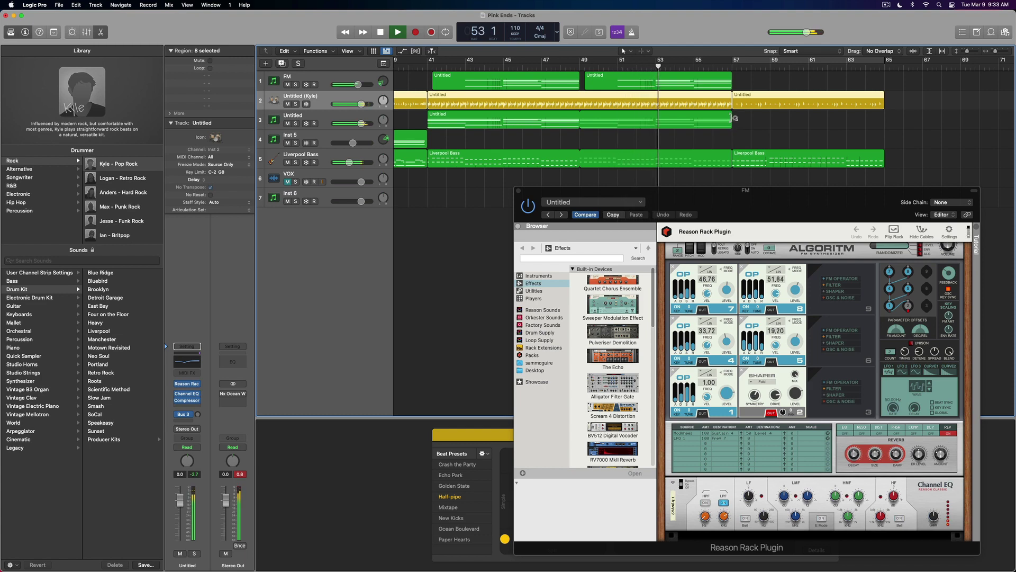
{"action": "key", "text": "space"}
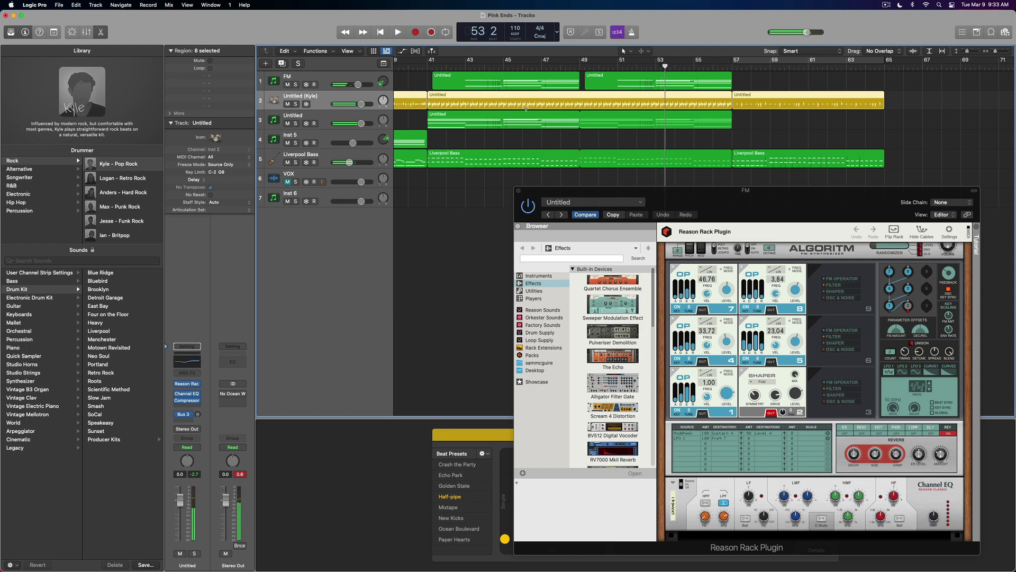
{"action": "scroll", "coordinate": [531, 120], "scroll_direction": "left", "scroll_amount": 3}
{"action": "scroll", "coordinate": [603, 110], "scroll_direction": "left", "scroll_amount": 3}
{"action": "scroll", "coordinate": [675, 101], "scroll_direction": "left", "scroll_amount": 3}
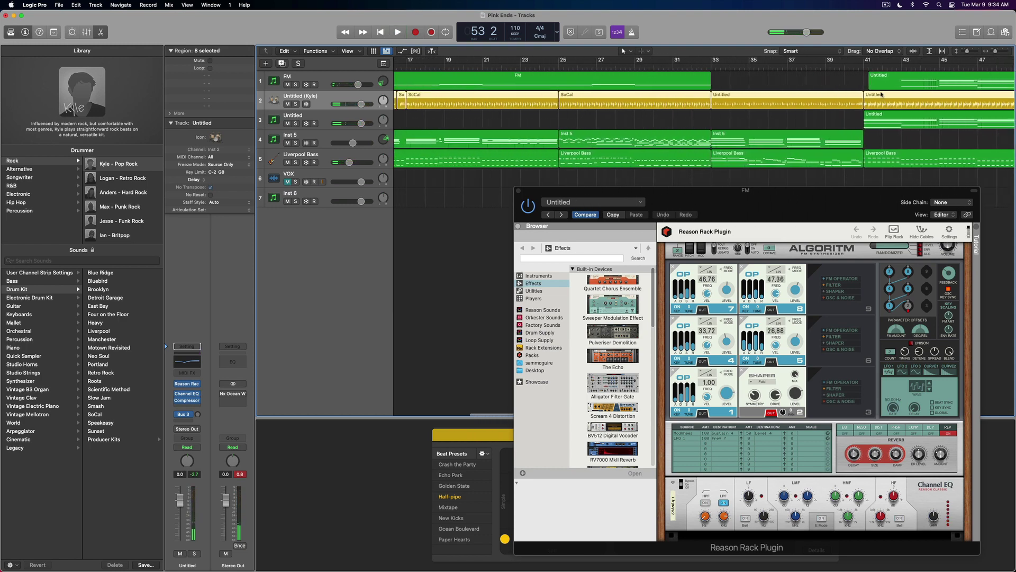
{"action": "scroll", "coordinate": [820, 81], "scroll_direction": "left", "scroll_amount": 2}
{"action": "scroll", "coordinate": [819, 81], "scroll_direction": "left", "scroll_amount": 2}
{"action": "scroll", "coordinate": [730, 81], "scroll_direction": "left", "scroll_amount": 2}
{"action": "scroll", "coordinate": [620, 82], "scroll_direction": "left", "scroll_amount": 2}
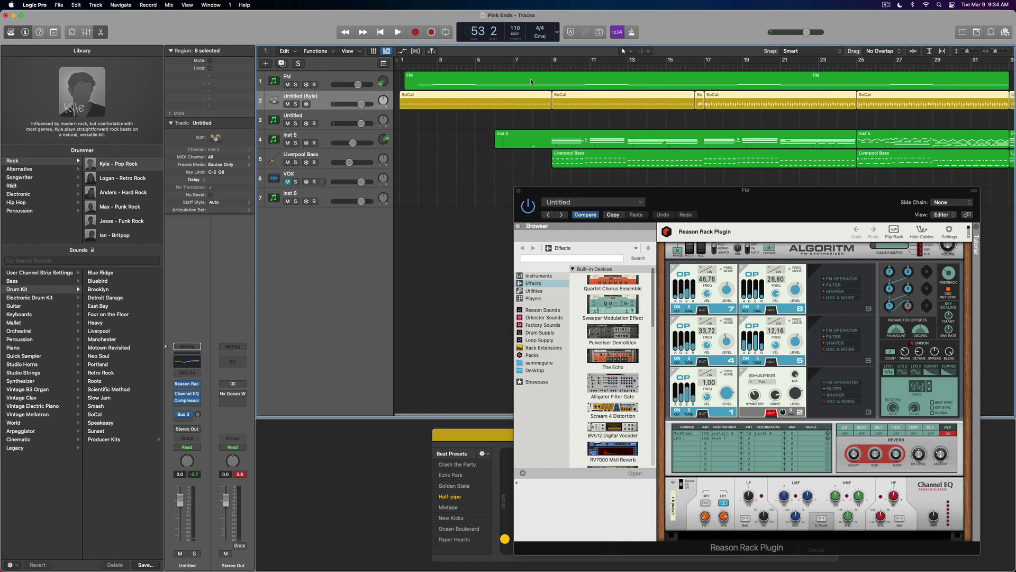
{"action": "scroll", "coordinate": [516, 81], "scroll_direction": "left", "scroll_amount": 2}
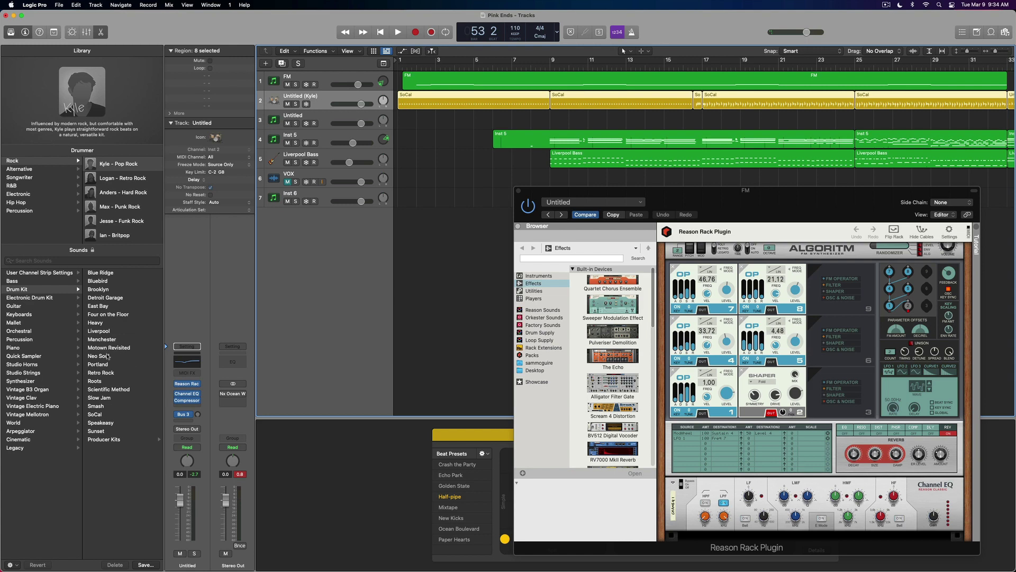
Select the FM track so its notes appear in the Piano Roll.
{"action": "left_click", "coordinate": [333, 80]}
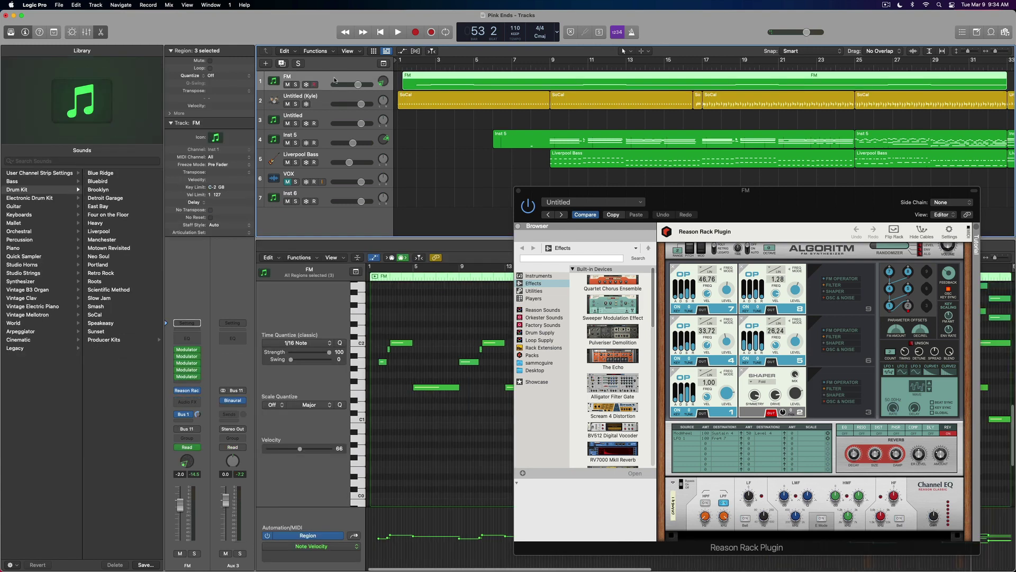